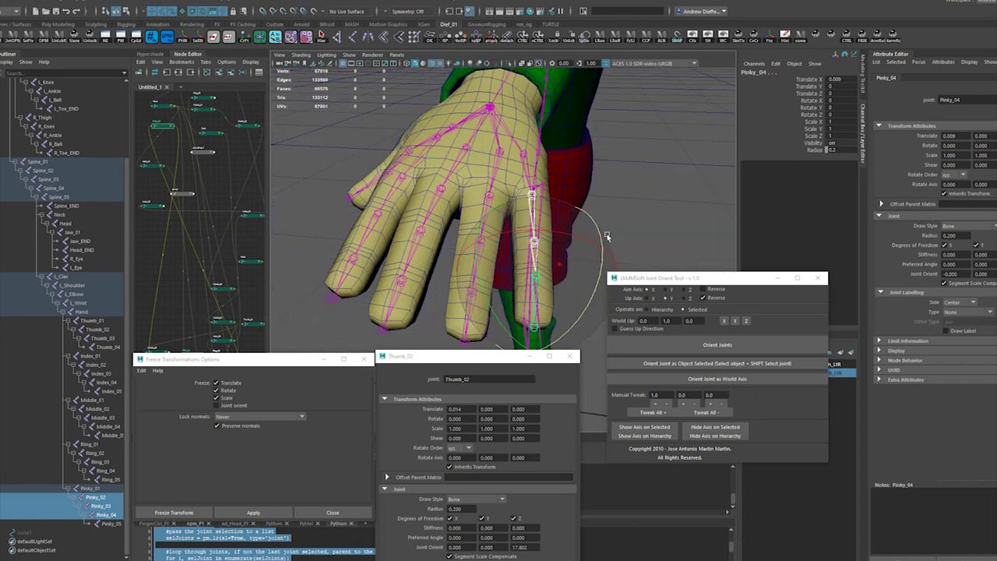
- Try twisting the Pinky_03 joint's orientation about X to 11 using manual tweaks of 1.0
left_click(516, 315)
left_click(537, 254)
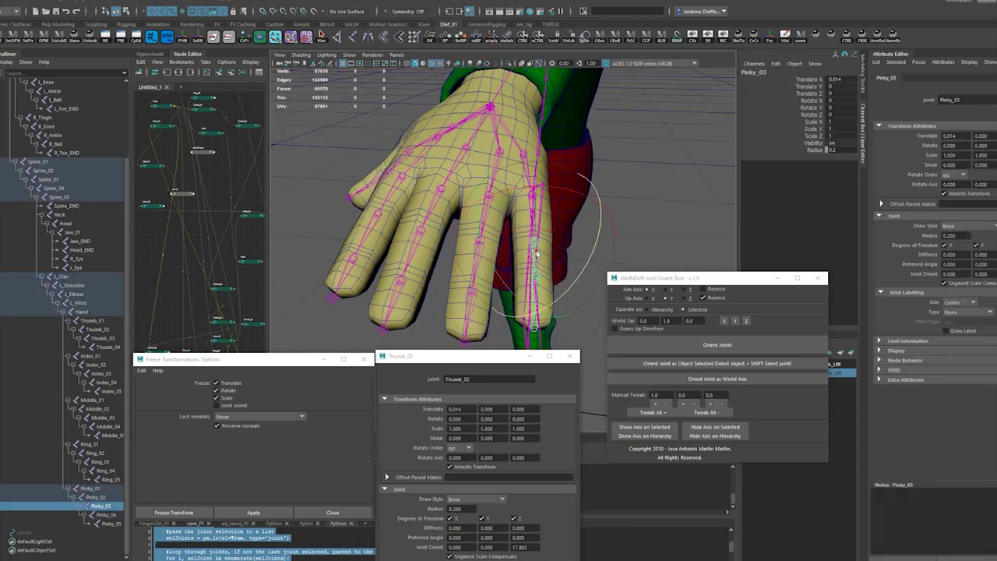
left_click(708, 416)
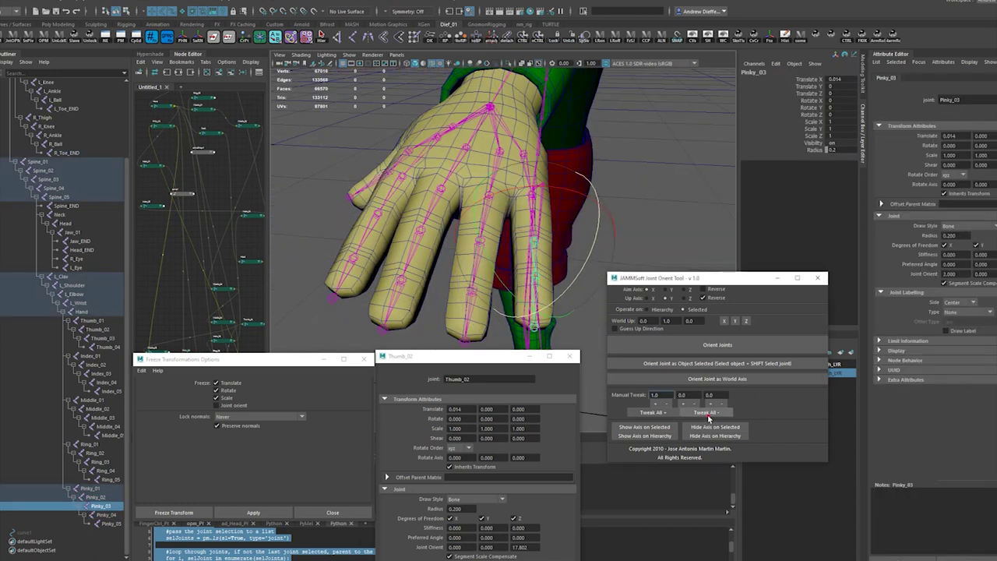
left_click(708, 414)
left_click(708, 414)
left_click(708, 414)
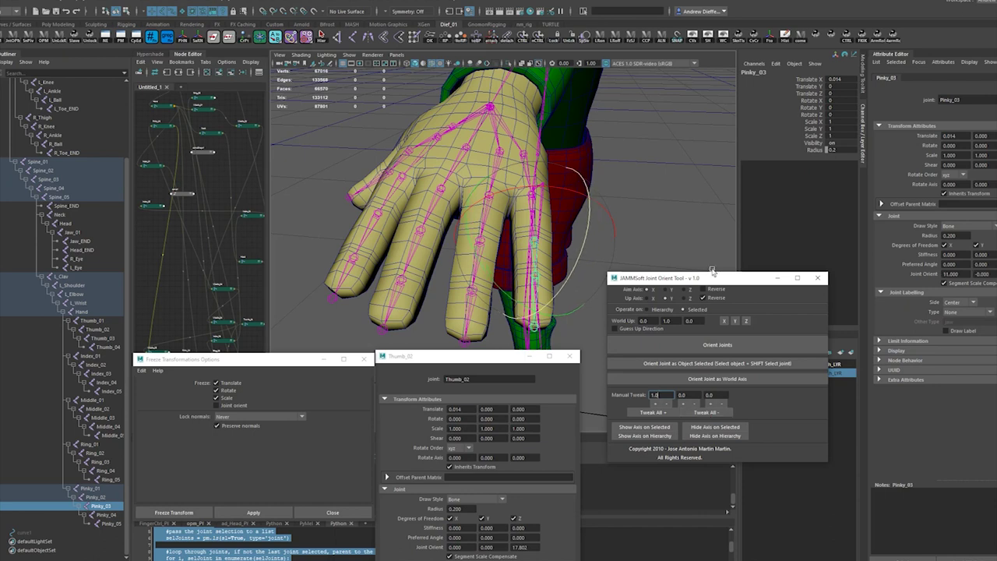
- Reset the X joint orient of Pinky_03 to 0 and clear the selection
left_click(964, 274)
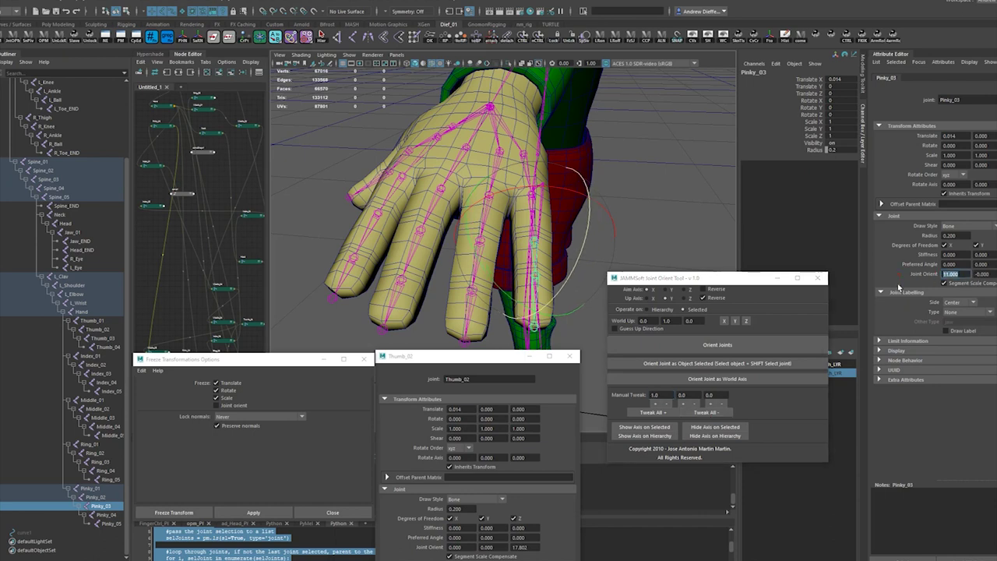
type("0")
key("Return")
left_click(662, 191)
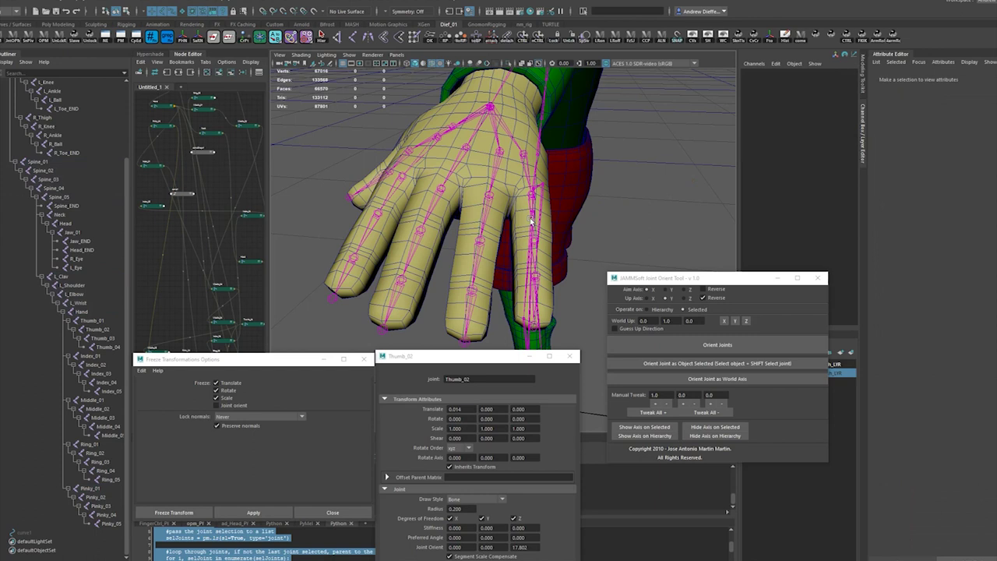
- Twist the Pinky_02 joint's orientation about X to 30 using repeated negative manual tweaks of 1.0
left_click_drag(531, 222, 517, 220, "alt")
left_click(556, 207)
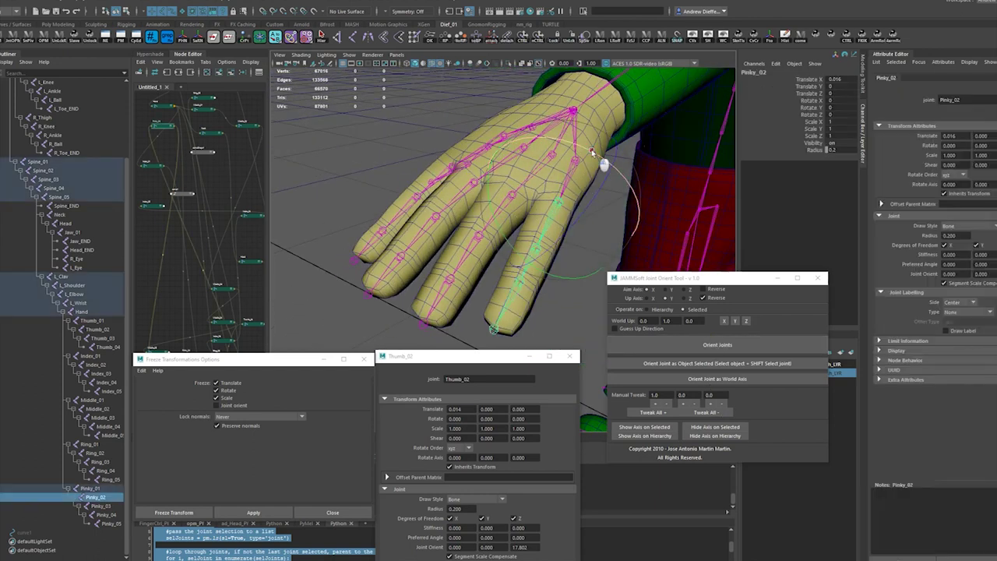
left_click(710, 413)
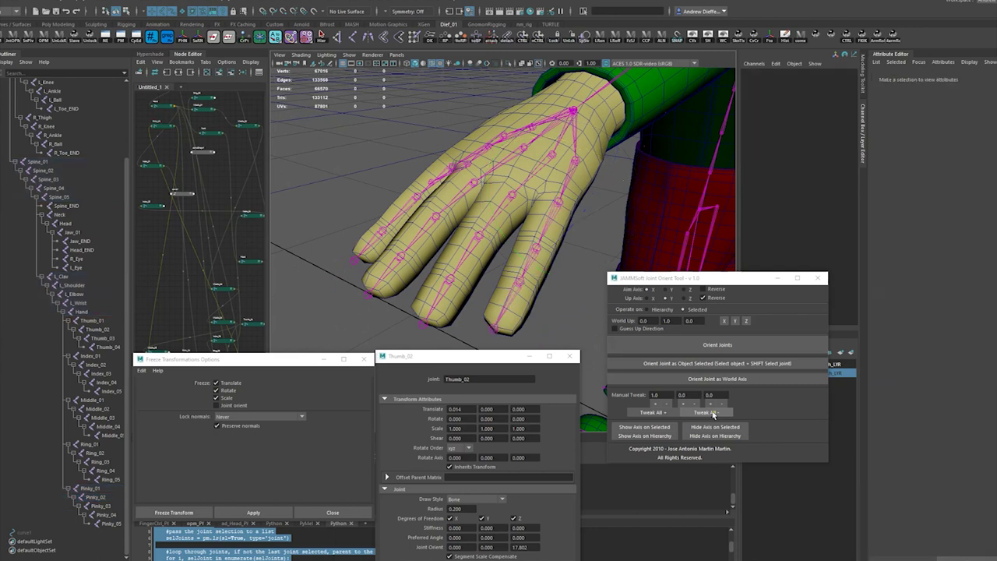
left_click(565, 222)
left_click_drag(565, 222, 567, 260, "alt")
left_click(715, 413)
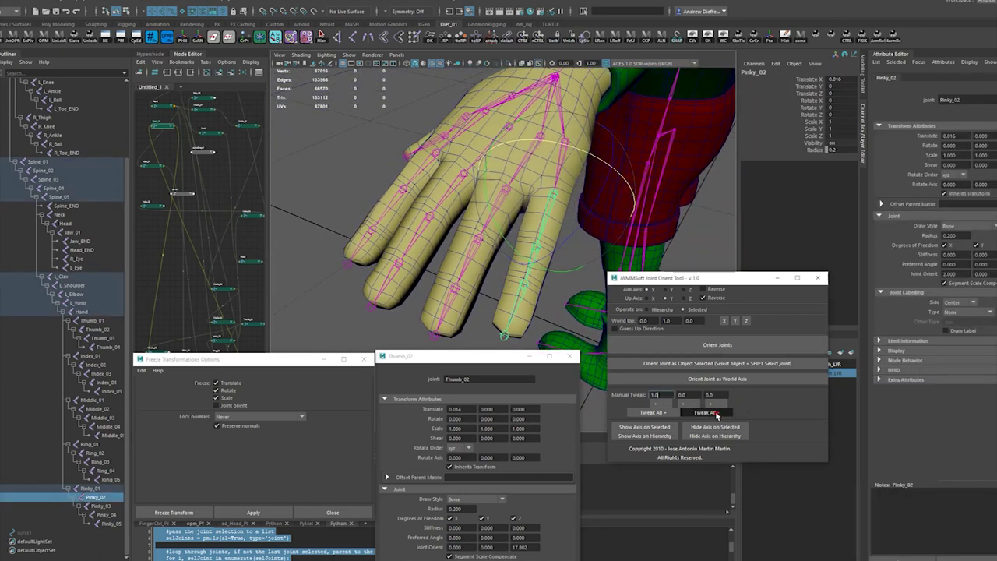
left_click(714, 414)
left_click(714, 413)
left_click(714, 413)
left_click(714, 413)
left_click(715, 414)
left_click(714, 413)
left_click(714, 414)
left_click(714, 414)
left_click(714, 413)
left_click(714, 413)
left_click(714, 414)
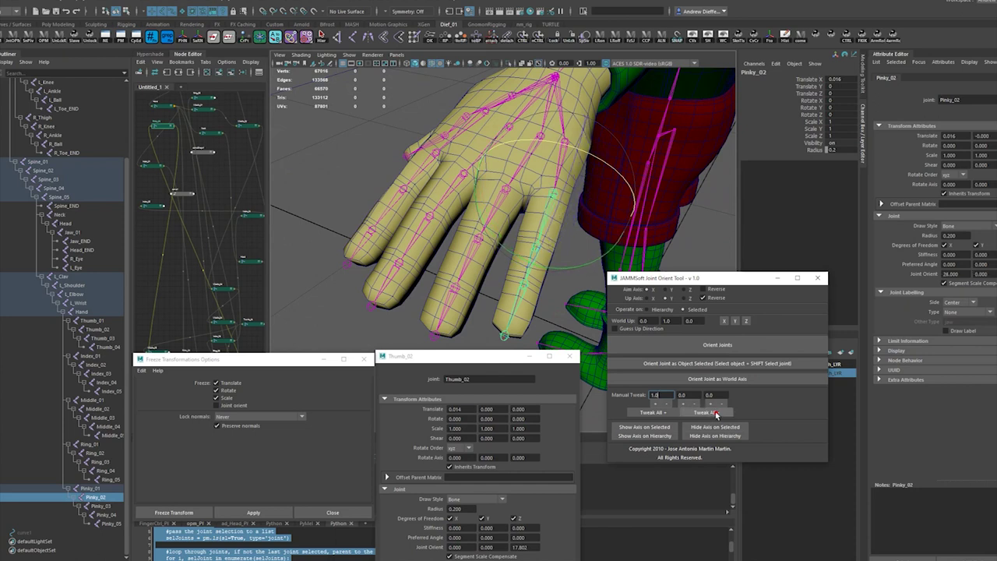
left_click(715, 414)
- Set the Y joint orient to 0 on Pinky_04, Pinky_03 and Pinky_02
key("Down")
key("Down")
left_click(703, 413)
left_click(703, 413)
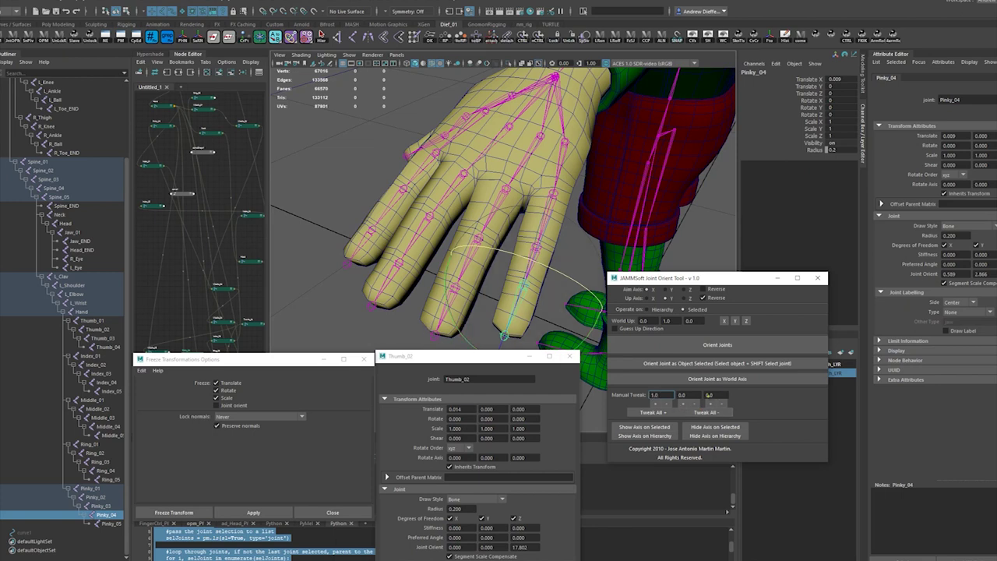
key("Up")
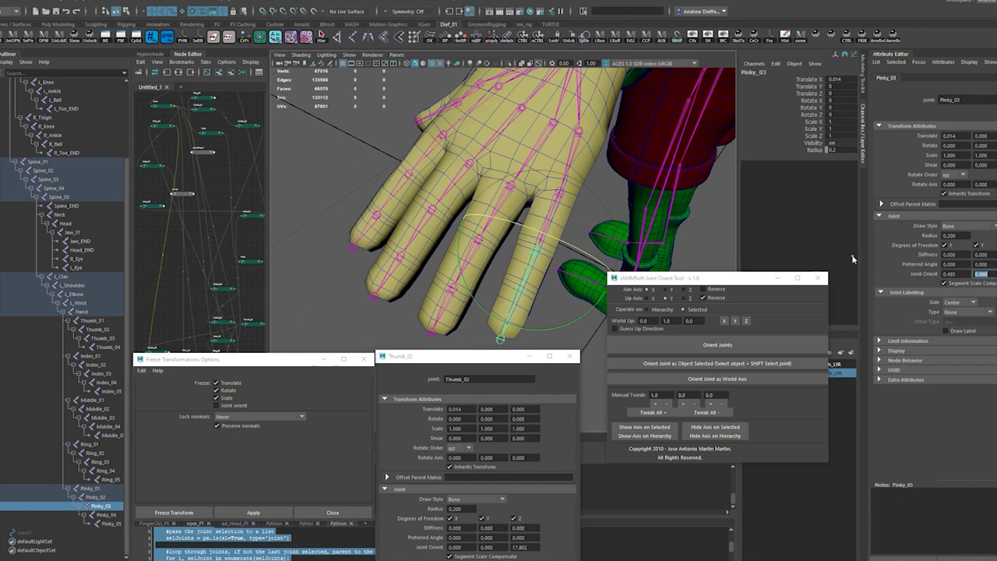
key("Up")
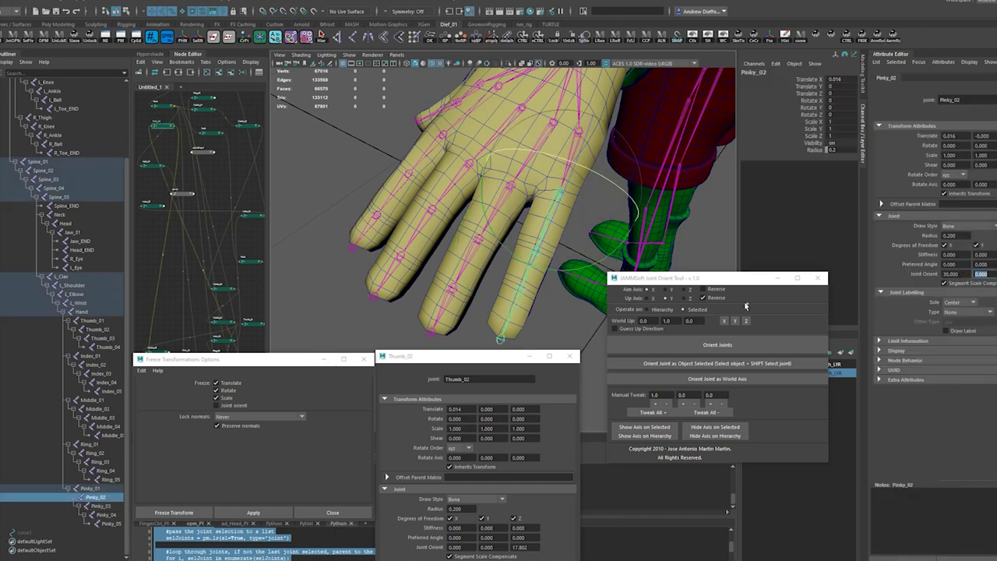
- Test-curl the joints Pinky_01 through Pinky_04 together, and undo the rotation
left_click_drag(627, 214, 545, 198, "alt")
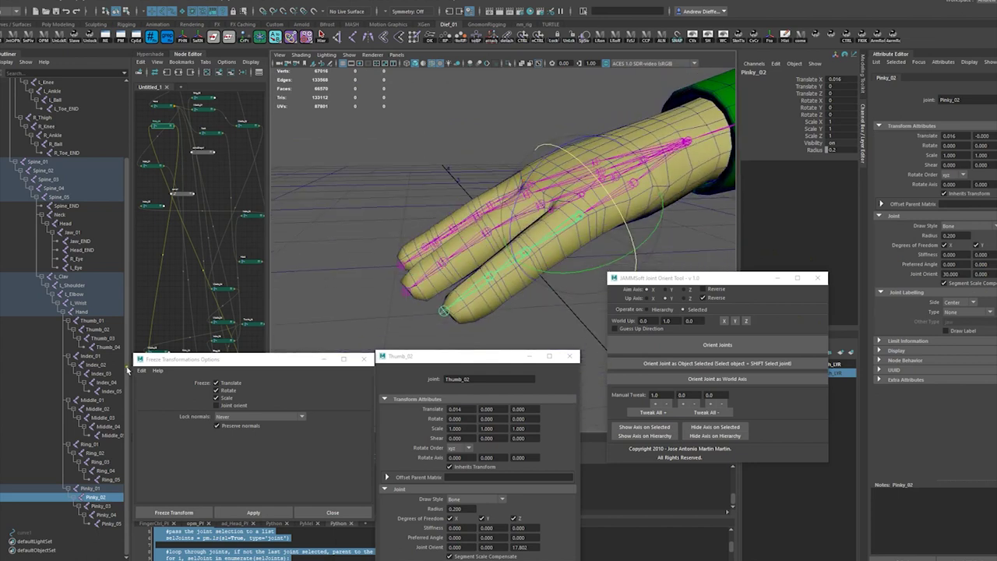
left_click(94, 489)
left_click(111, 516, "shift")
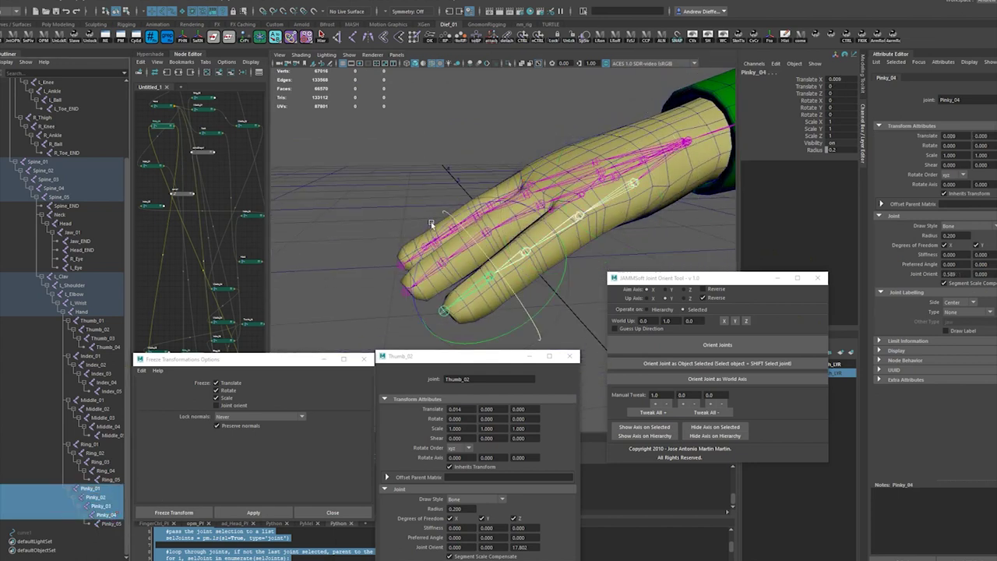
left_click_drag(472, 211, 553, 177)
key("ctrl+z")
key("ctrl+z")
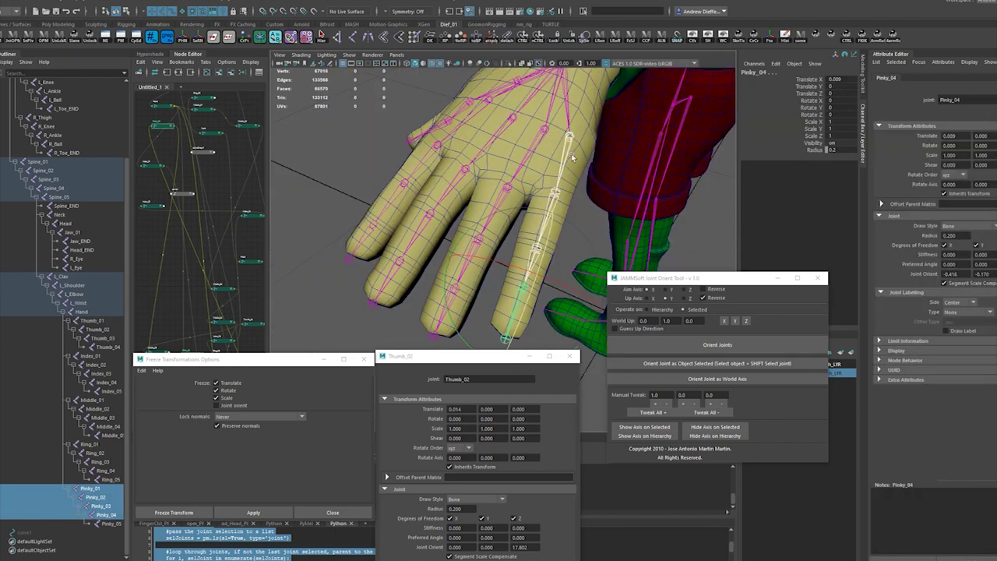
- Twist the Pinky_01 joint's orientation about X to 177.571 using repeated negative manual tweaks of 1.0
left_click(576, 166)
left_click(707, 415)
left_click(707, 415)
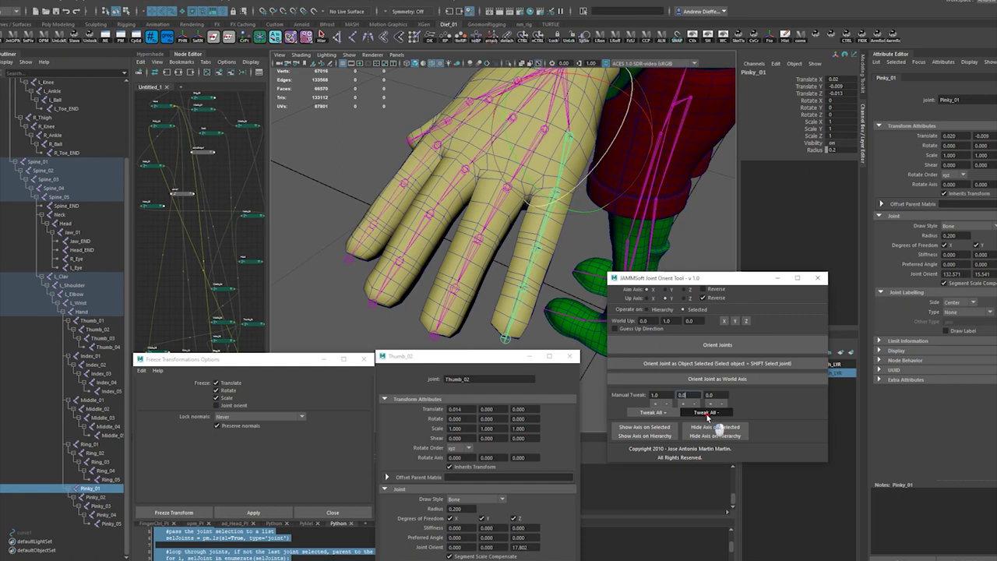
left_click(707, 415)
left_click(706, 415)
left_click(706, 415)
left_click(707, 415)
left_click(706, 415)
left_click(706, 415)
left_click(706, 415)
left_click(706, 415)
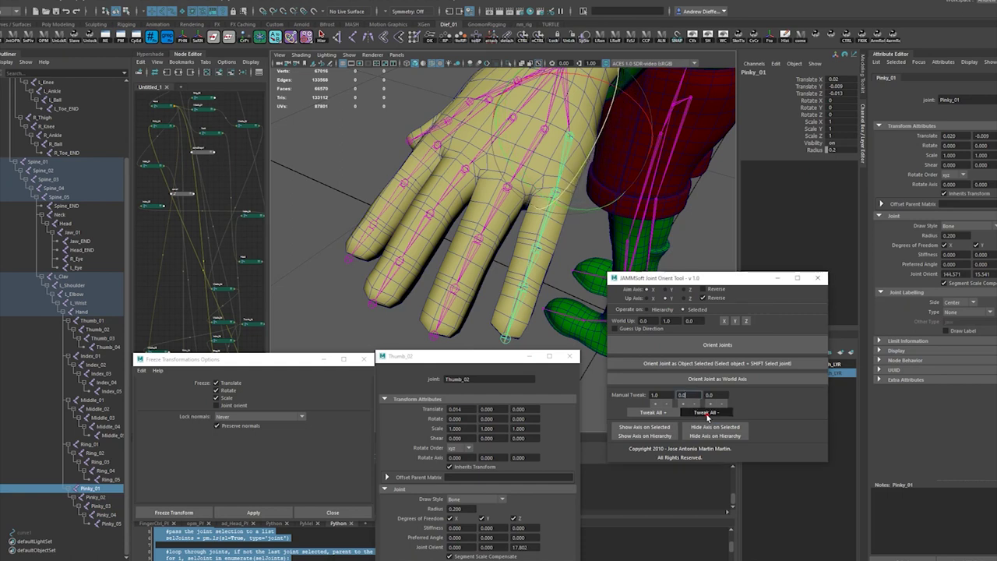
left_click(706, 415)
left_click(707, 415)
left_click(706, 415)
left_click(706, 415)
left_click(707, 415)
left_click(706, 416)
left_click(706, 415)
left_click(706, 415)
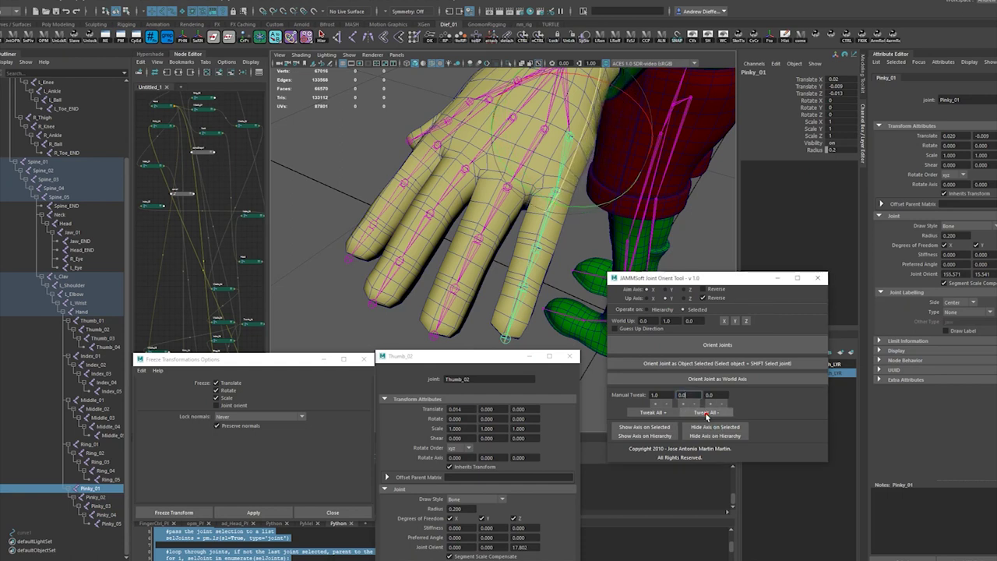
left_click(707, 415)
left_click(706, 415)
left_click(707, 415)
left_click(706, 415)
left_click(706, 415)
left_click(707, 415)
left_click(706, 414)
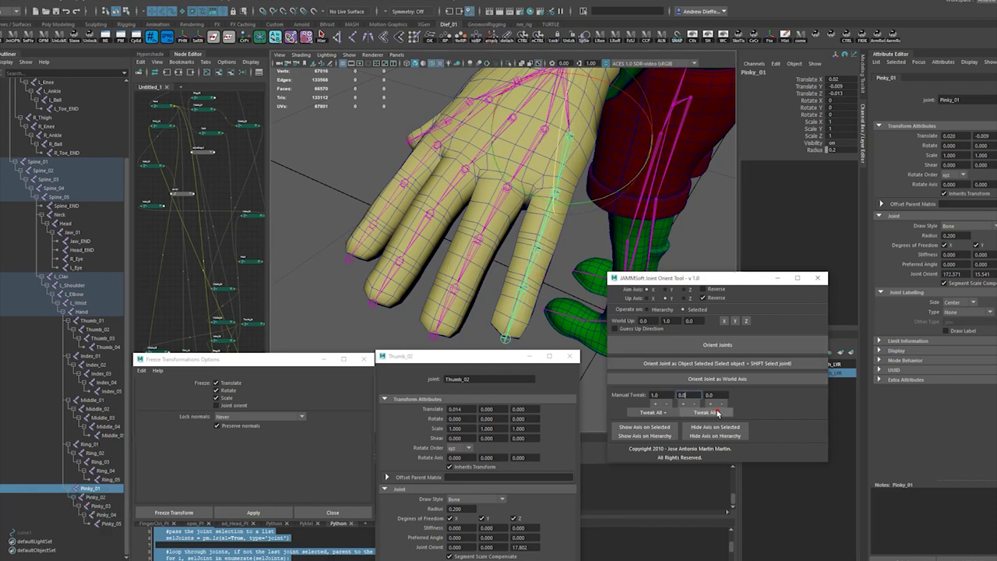
left_click(715, 413)
left_click(716, 413)
left_click(714, 411)
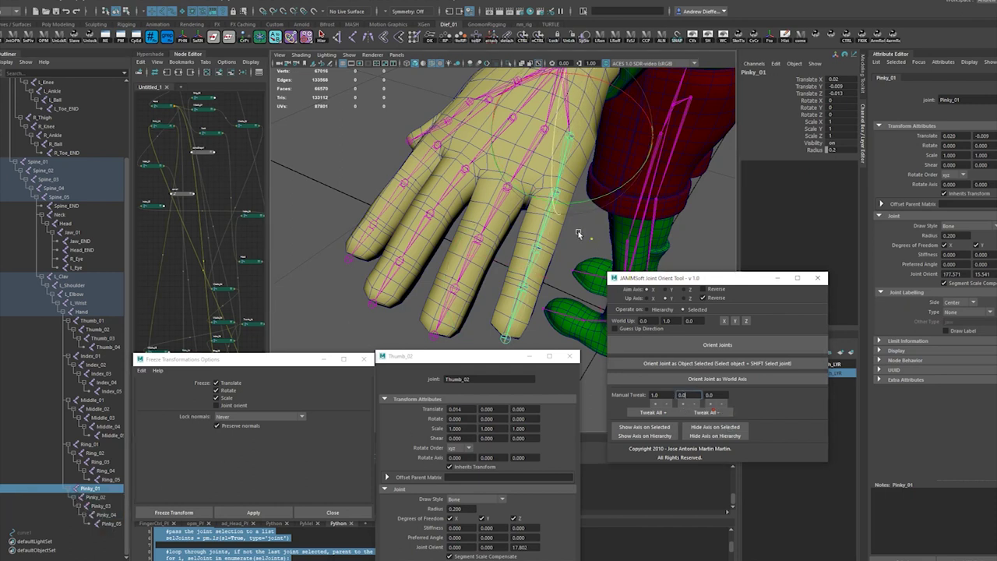
- Test-bend Pinky_01 through Pinky_04 by about 45 degrees in Z, and undo the rotation
left_click(106, 515, "shift")
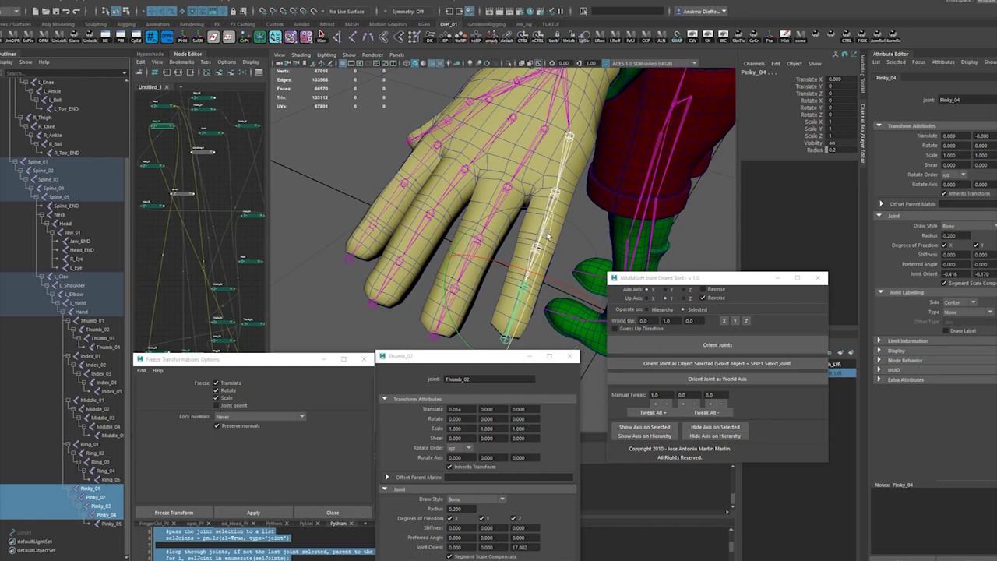
left_click_drag(547, 236, 556, 309)
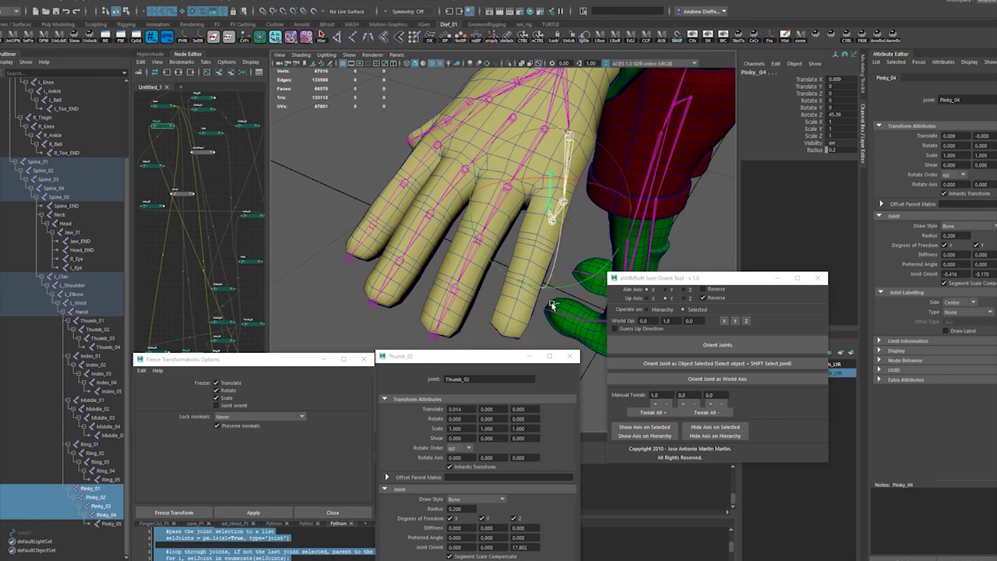
key("ctrl+z")
left_click_drag(356, 155, 325, 158, "alt")
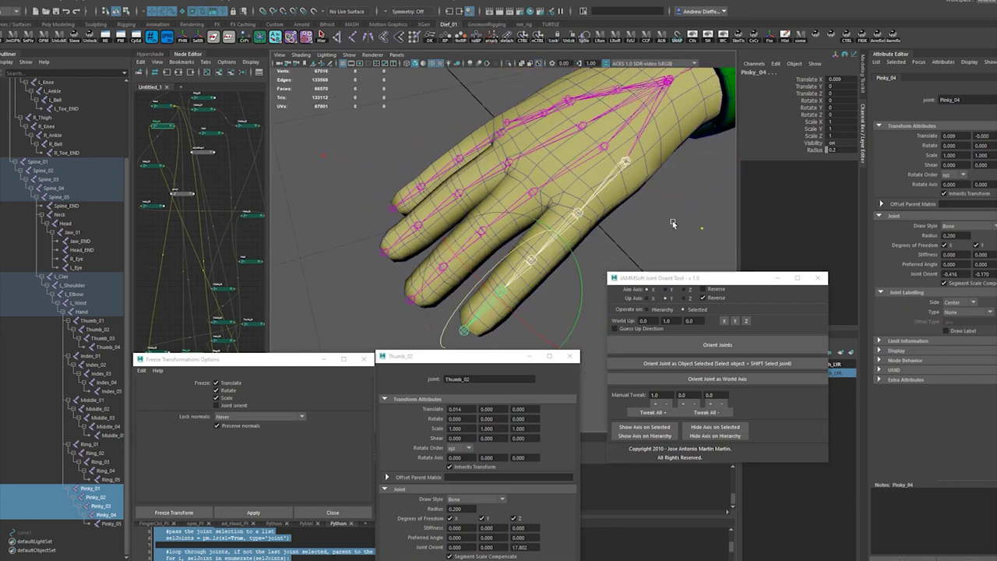
- Re-orient Pinky_01 and the whole chain down to Pinky_05 with X aim, reversed Y up and world up 0, 1, 0
left_click(609, 179)
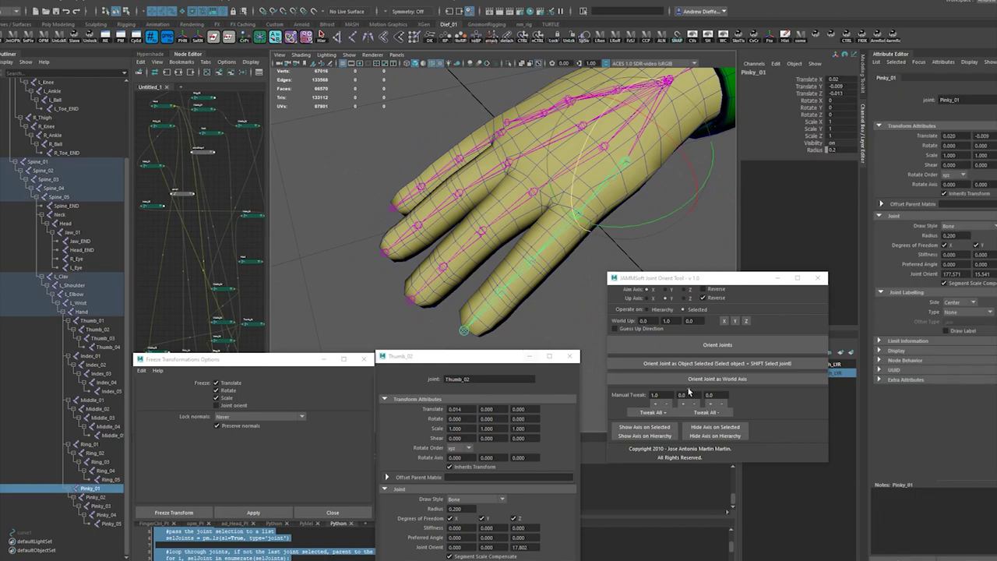
left_click(733, 345)
left_click(733, 346)
left_click_drag(586, 236, 632, 248, "alt")
left_click(113, 522, "shift")
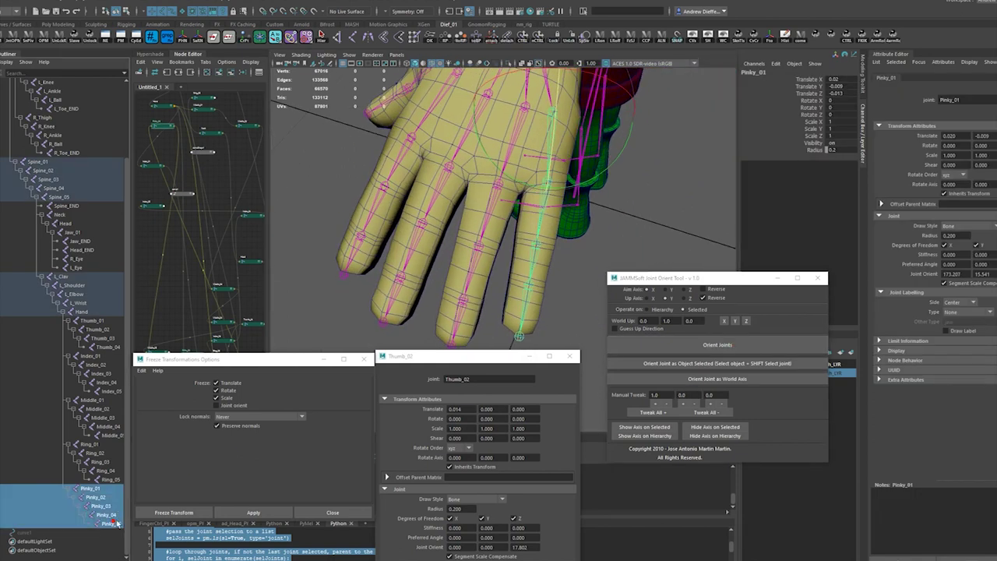
left_click(753, 345)
left_click(636, 199)
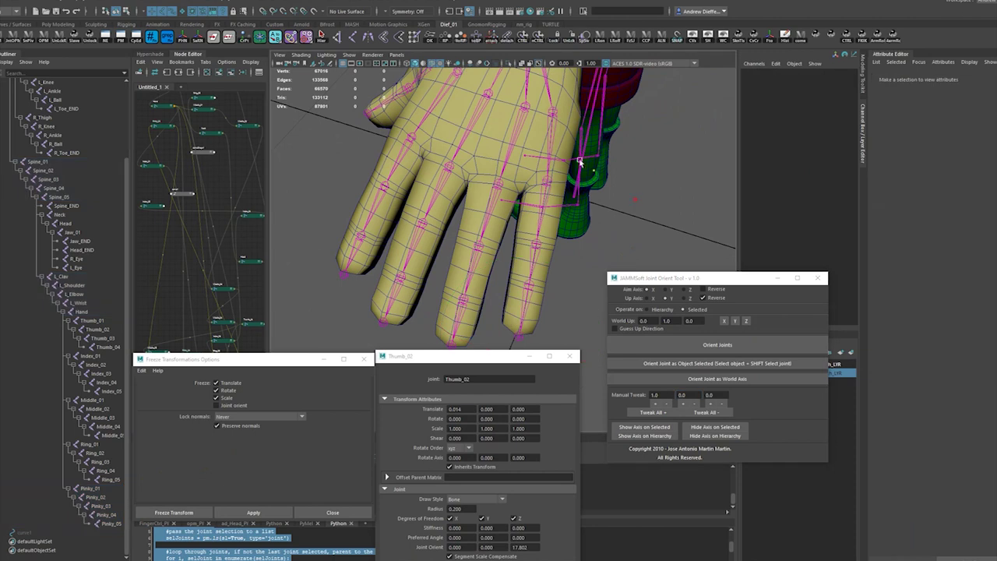
- Test-rotate the full chain from Pinky_01 to Pinky_05, and undo the rotation
left_click(89, 488)
left_click(111, 523, "shift")
left_click_drag(549, 238, 566, 221)
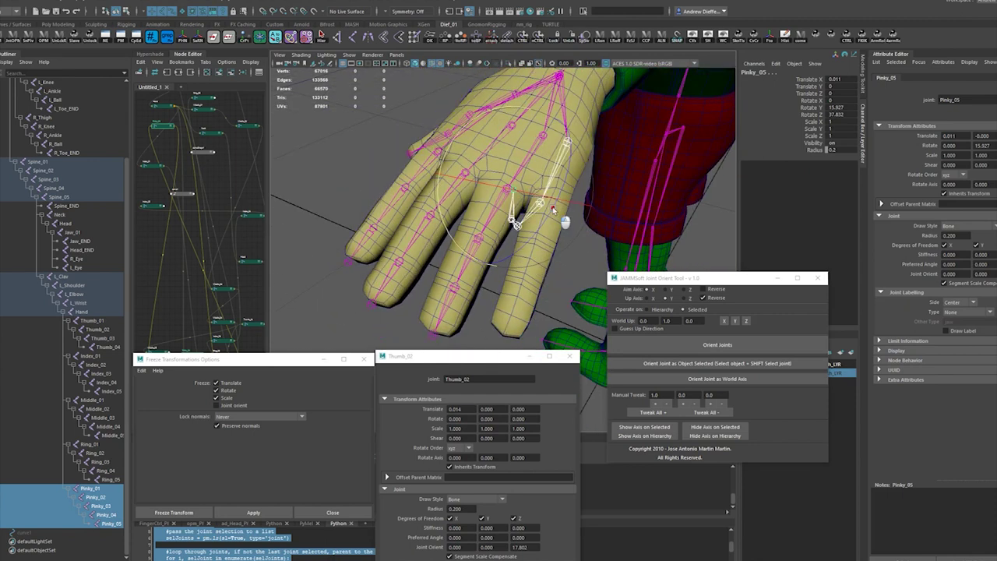
key("ctrl+z")
key("ctrl+z")
- Twist the orientation of Pinky_01 through Pinky_05 with positive manual tweaks of 1.0 about X
left_click_drag(575, 259, 592, 257, "alt")
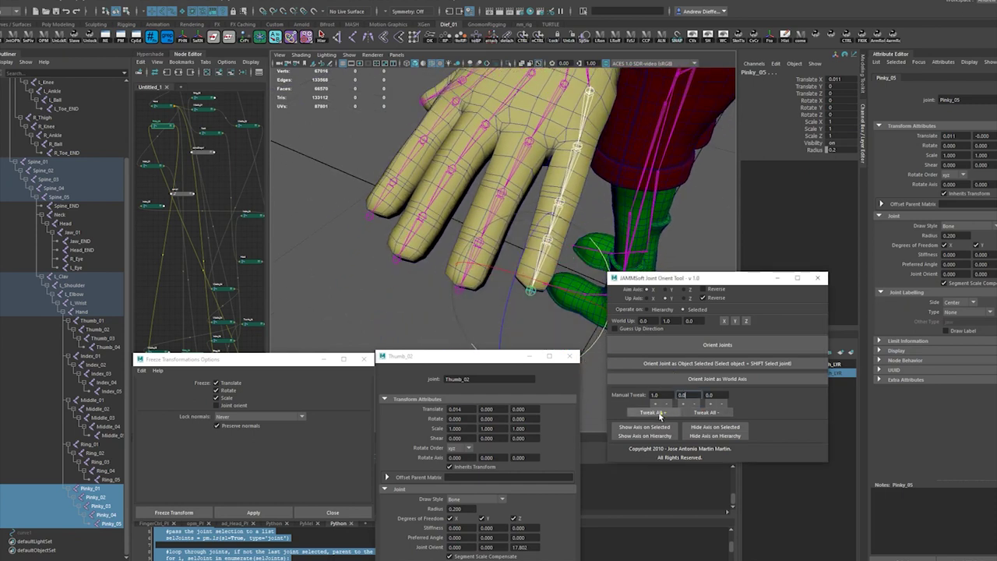
left_click(660, 413)
left_click(660, 412)
left_click(660, 413)
left_click(660, 412)
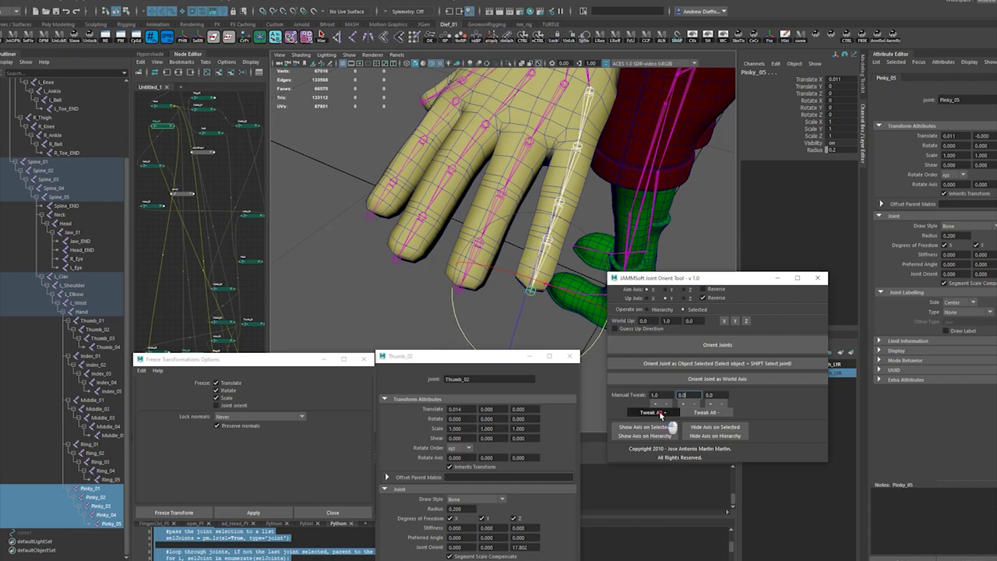
left_click(661, 412)
left_click(660, 413)
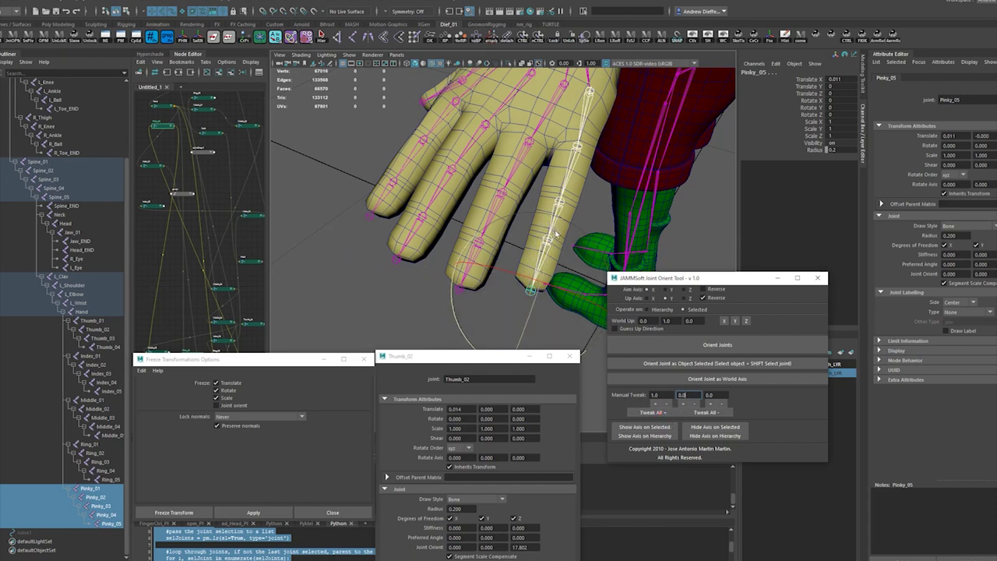
- Twist the selected pinky chain's joint orientation back with negative manual tweaks of 1.0 about X
left_click(706, 412)
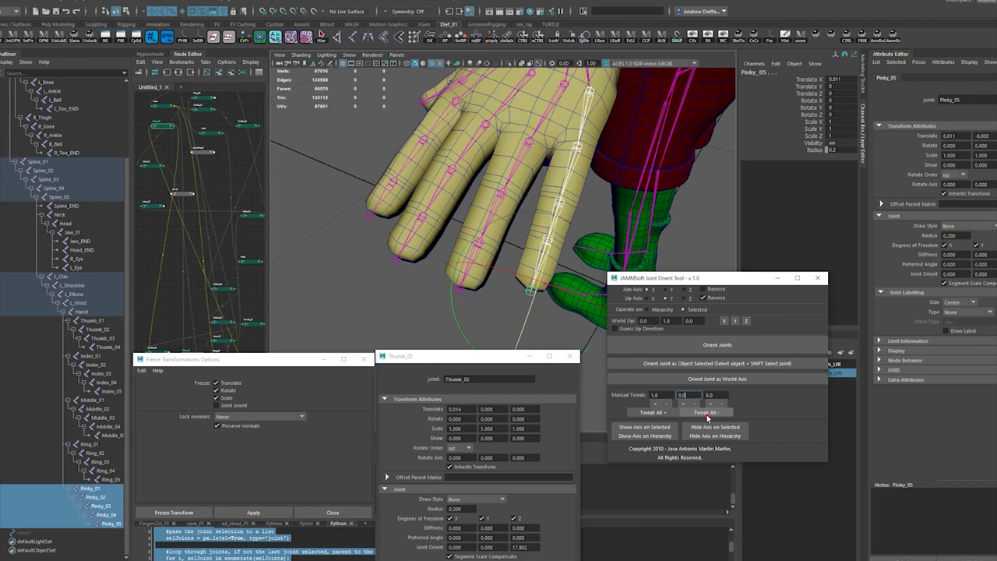
left_click(706, 413)
left_click(706, 413)
left_click(706, 413)
- Fine-tune the pinky chain's orientation with further positive X tweaks of 1.0 and test its curl
key("f")
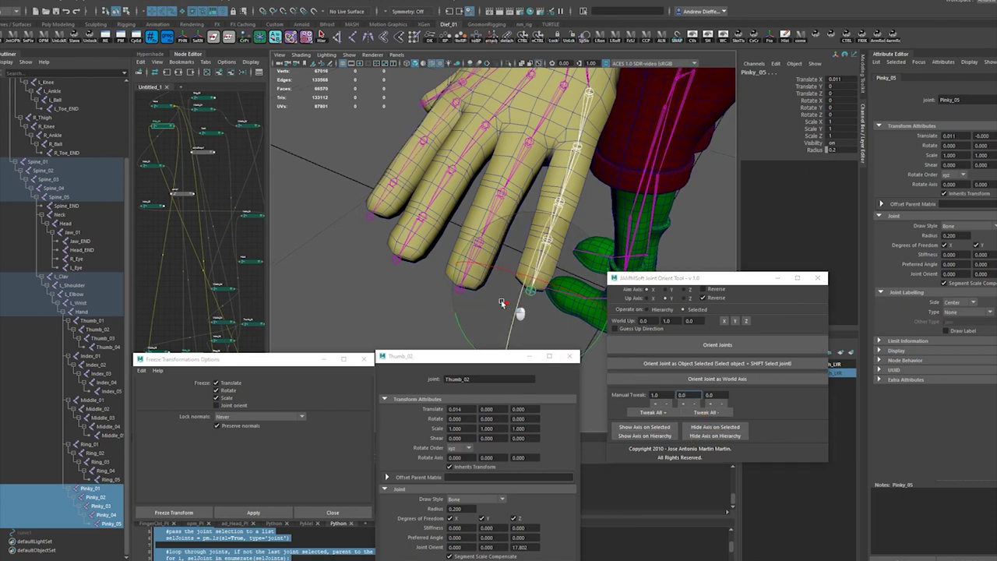
left_click(652, 413)
left_click(654, 413)
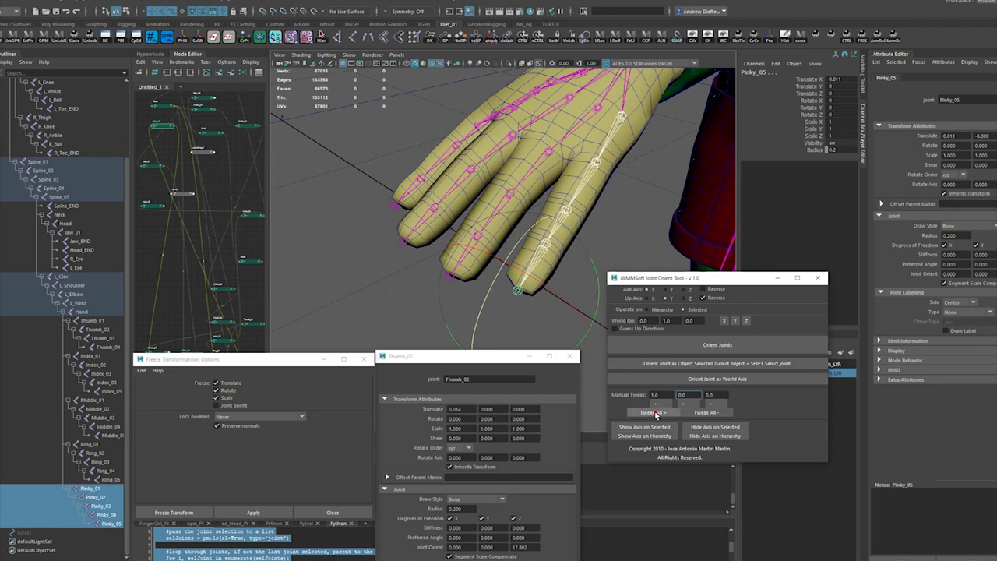
left_click(653, 413)
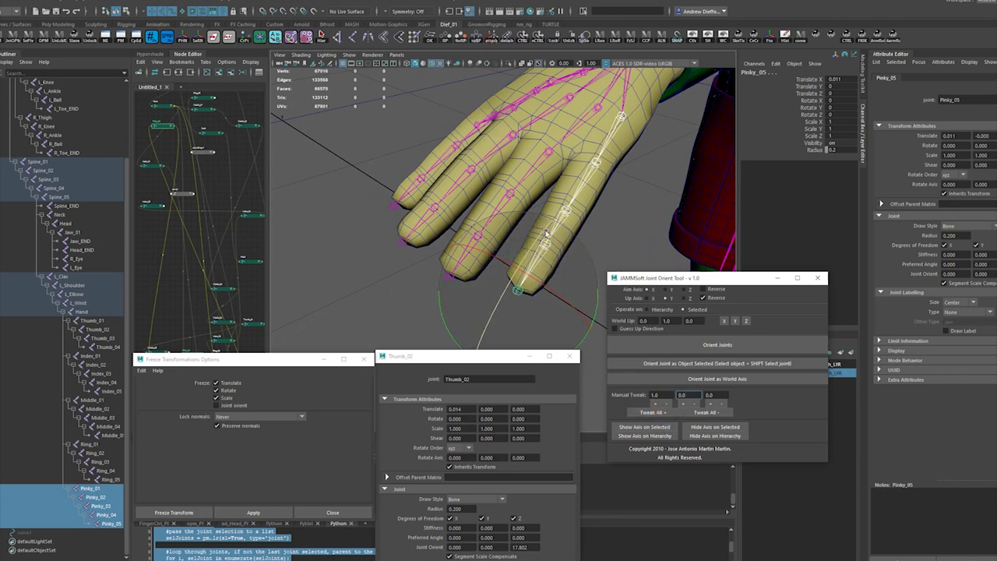
left_click_drag(544, 229, 529, 291)
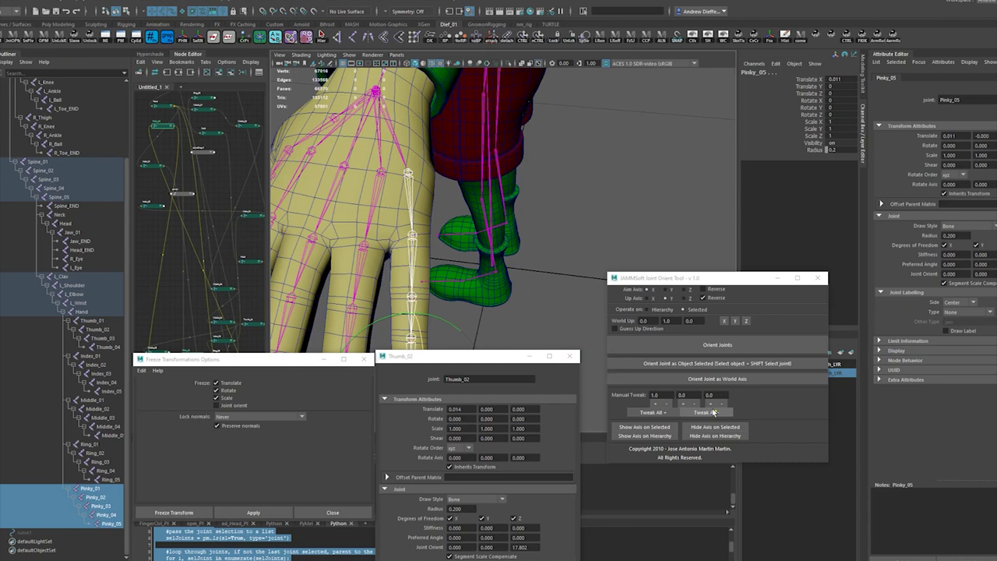
- Nudge the pinky chain's orientation with a negative and then a positive X tweak of 1.0, and test its rotation
left_click(712, 412)
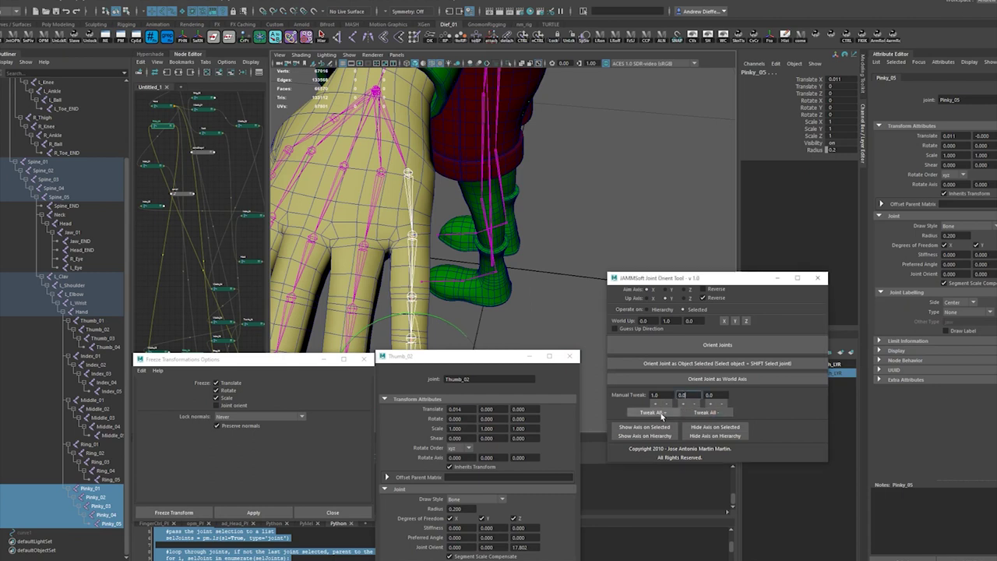
left_click(665, 413)
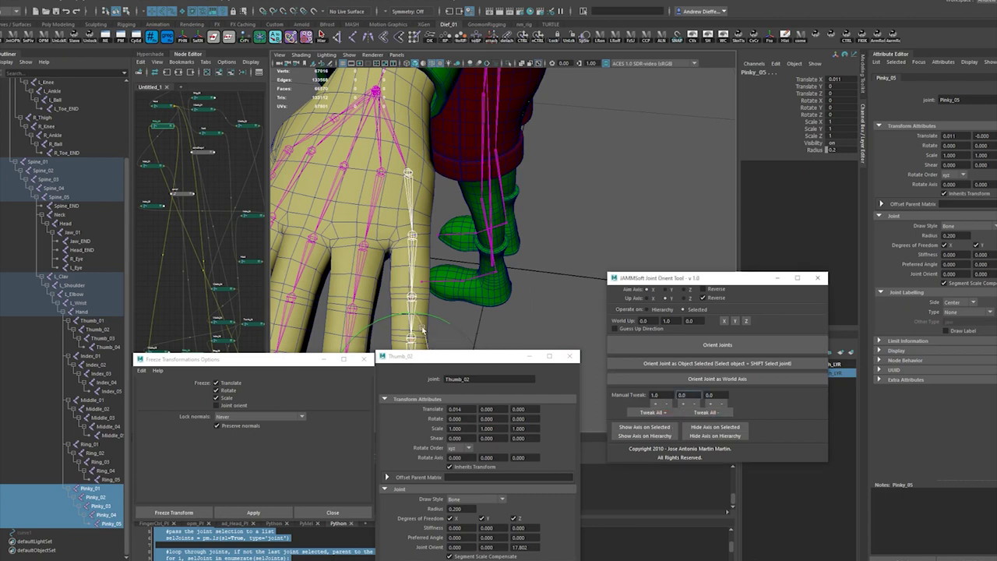
left_click_drag(421, 330, 443, 370)
- Select Pinky_01 through Pinky_04, test-rotate them together, and clear the selection
left_click(97, 497)
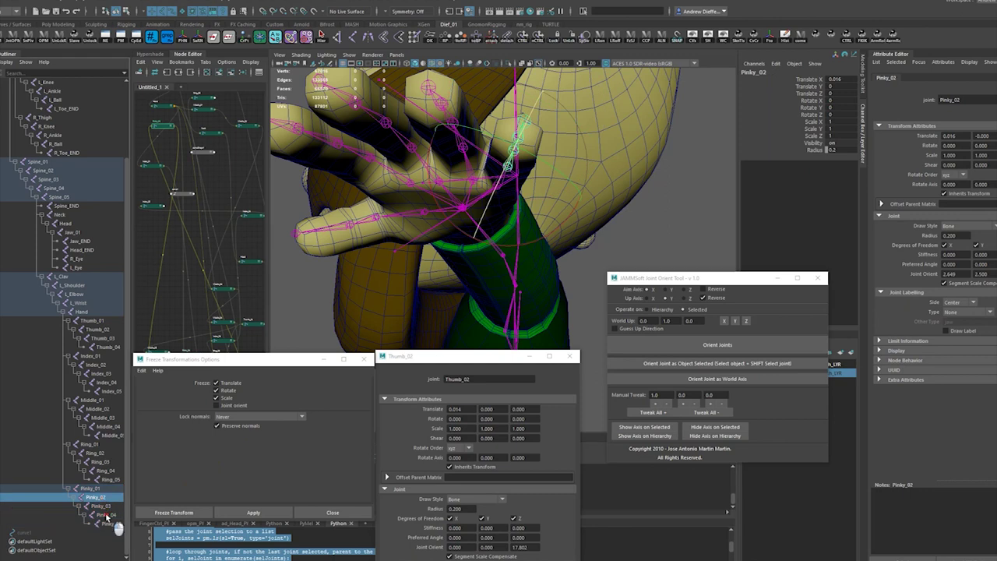
left_click(107, 516, "shift")
left_click_drag(457, 245, 576, 256, "alt")
left_click_drag(558, 303, 416, 260)
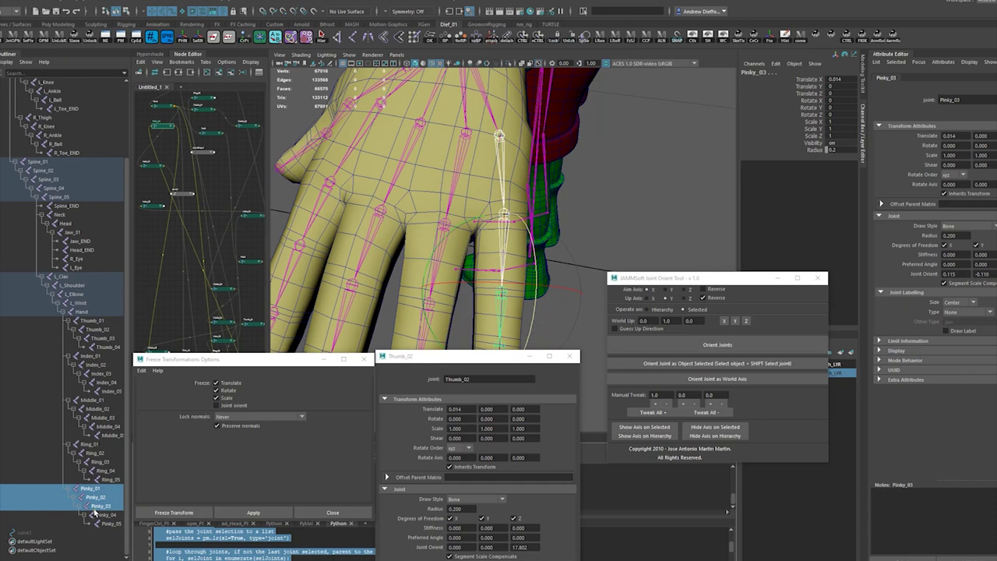
left_click(106, 514, "ctrl")
left_click_drag(520, 279, 511, 167)
left_click(325, 299)
- Test-curl Pinky_02 through Pinky_04, and then Pinky_03 and Pinky_04 alone, undoing the rotations
left_click(94, 496)
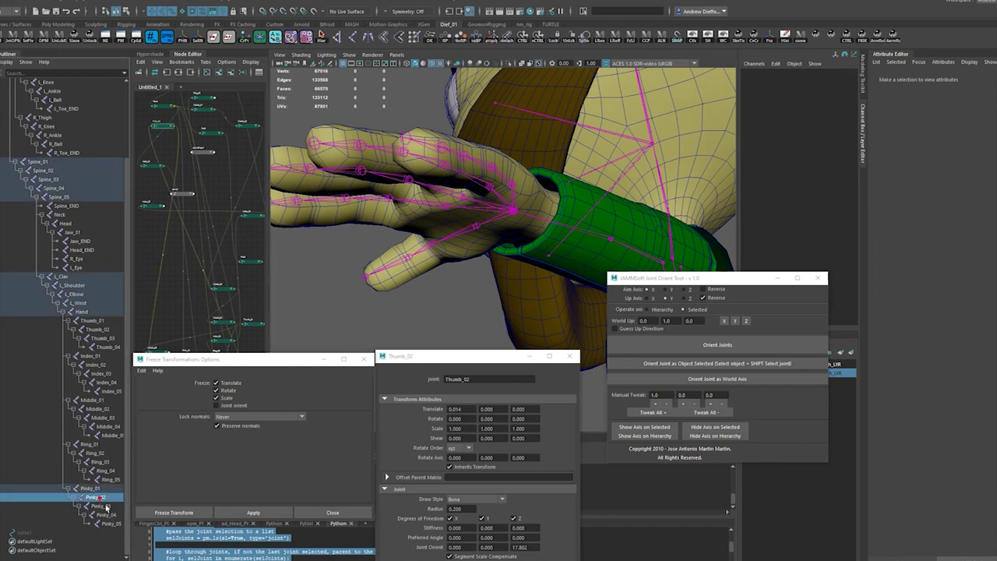
left_click(106, 514, "shift")
left_click_drag(418, 80, 427, 280)
key("ctrl+z")
left_click(114, 495, "ctrl")
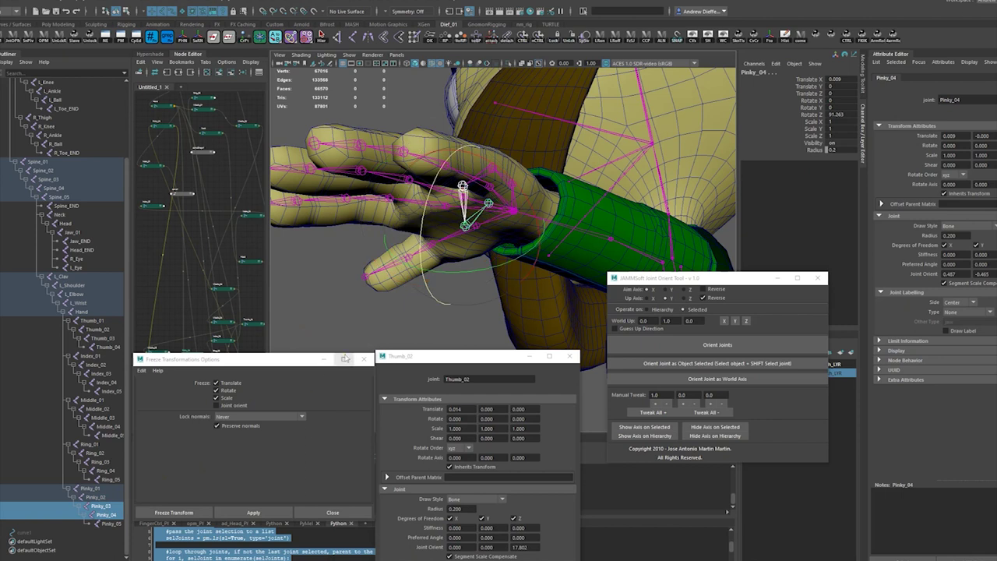
key("ctrl+z")
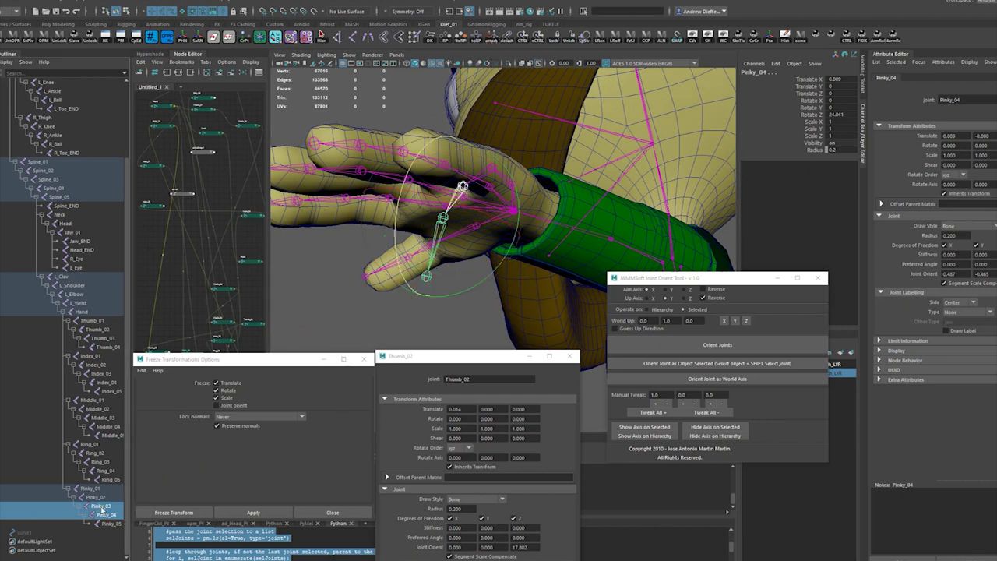
- Test-rotate Pinky_03 about Z to about 120.5 and reset its Rotate Z to 0
left_click(105, 508)
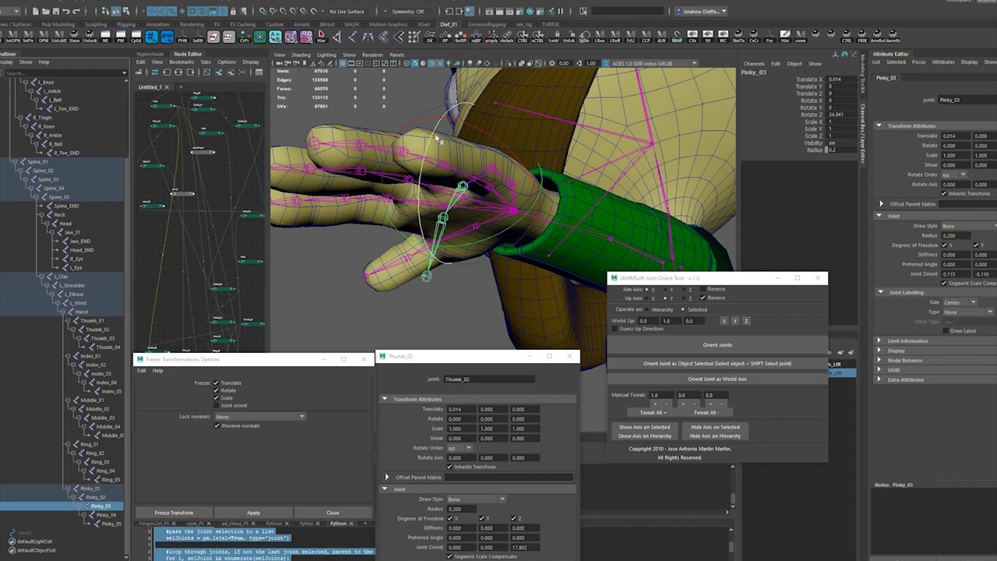
left_click_drag(431, 136, 516, 245)
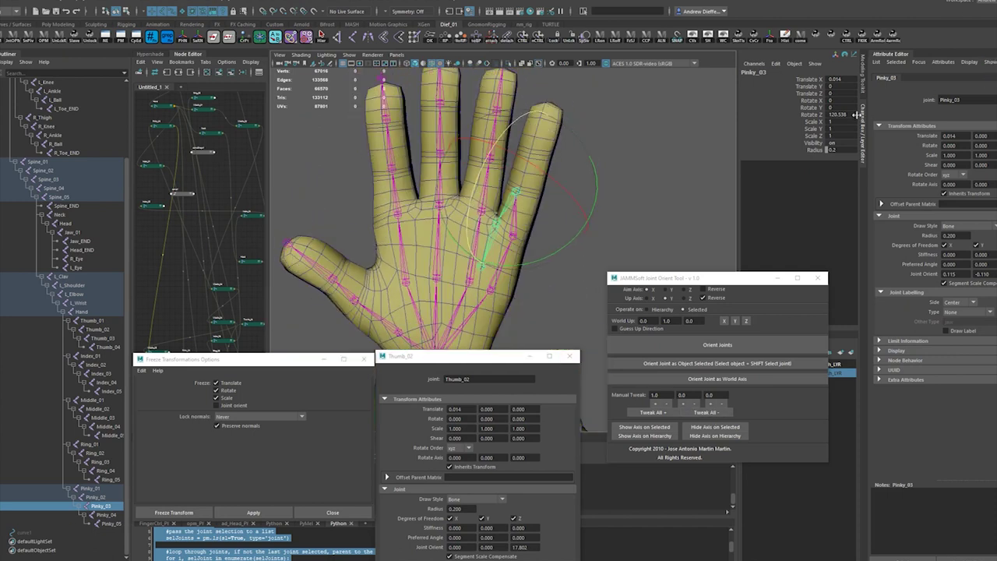
type("0")
key("Return")
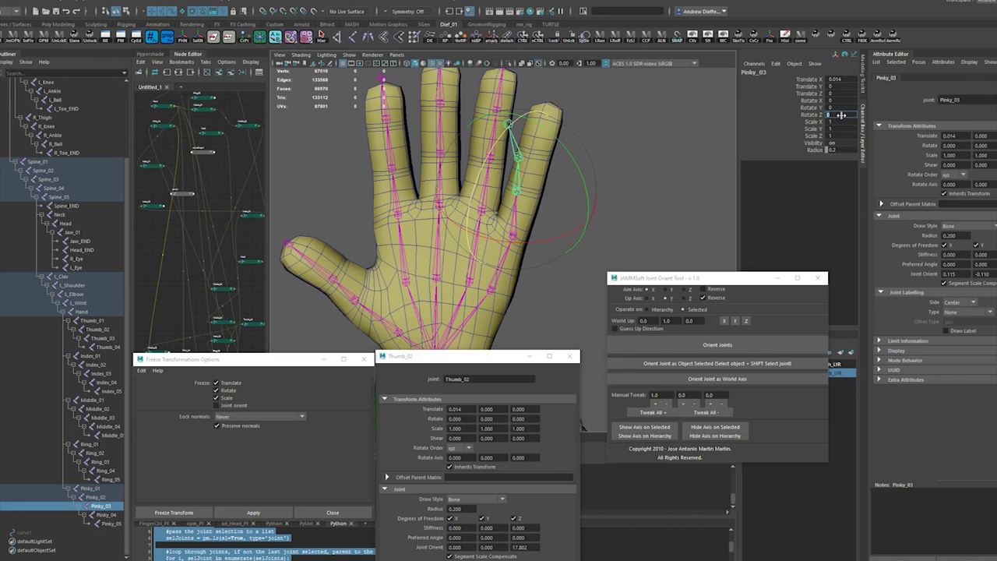
- Twist the orientation of Pinky_02 alone with negative manual tweaks of 1.0 about X
left_click(96, 497)
left_click_drag(528, 248, 533, 245, "alt")
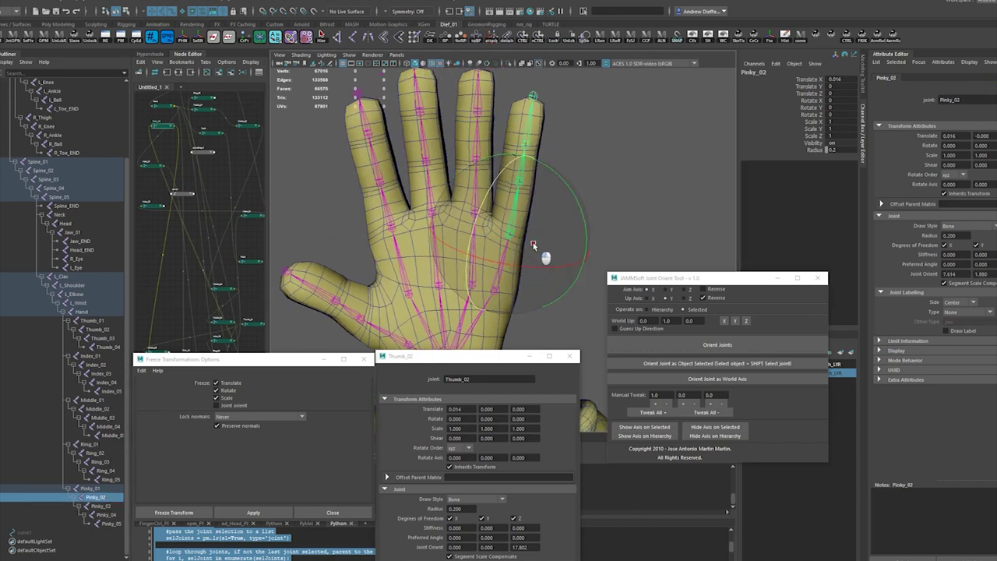
left_click(718, 416)
left_click(719, 416)
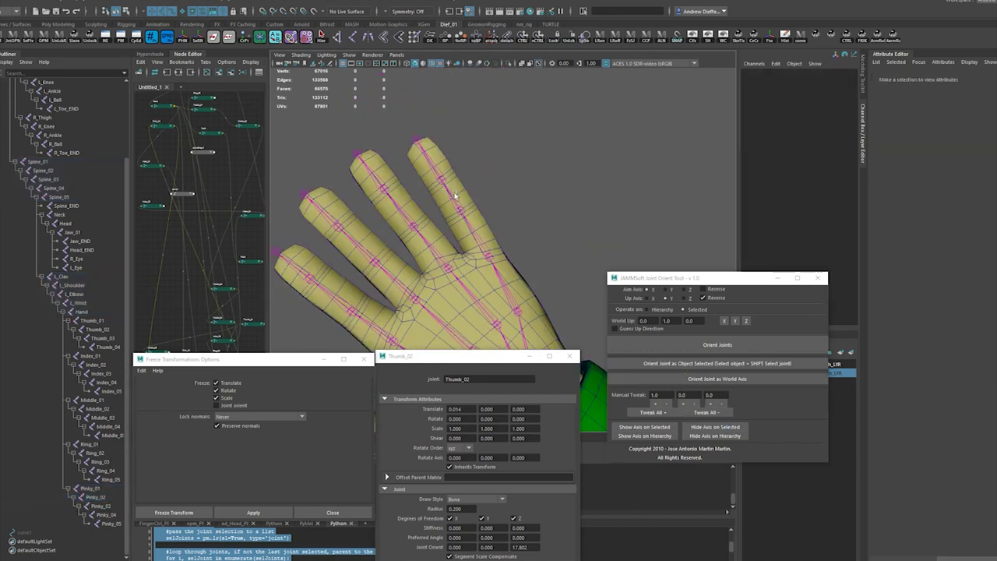
- Set the X and Y Joint Orient values of Pinky_03 and Pinky_04 to 0
left_click(455, 195)
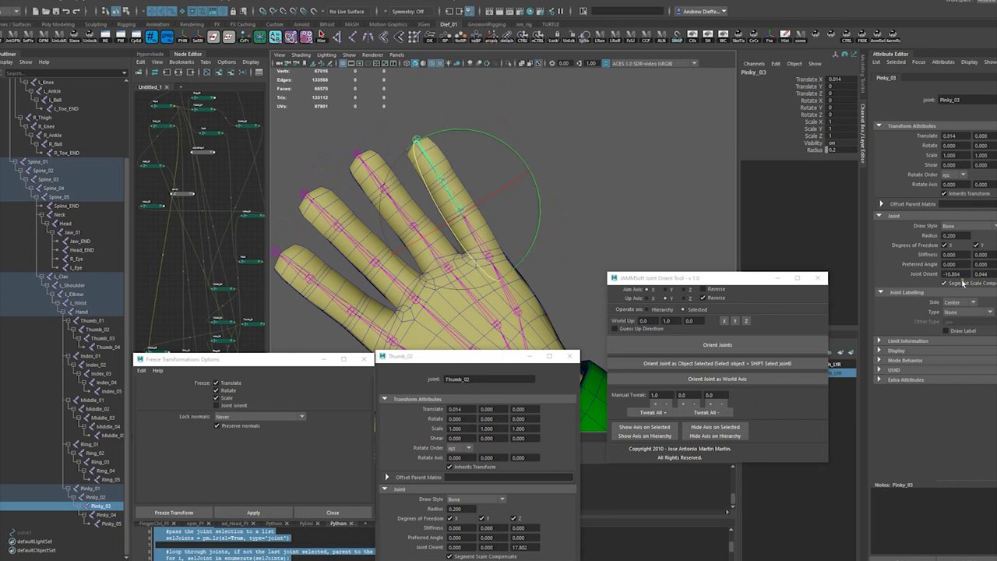
type("0")
key("Tab")
type("0")
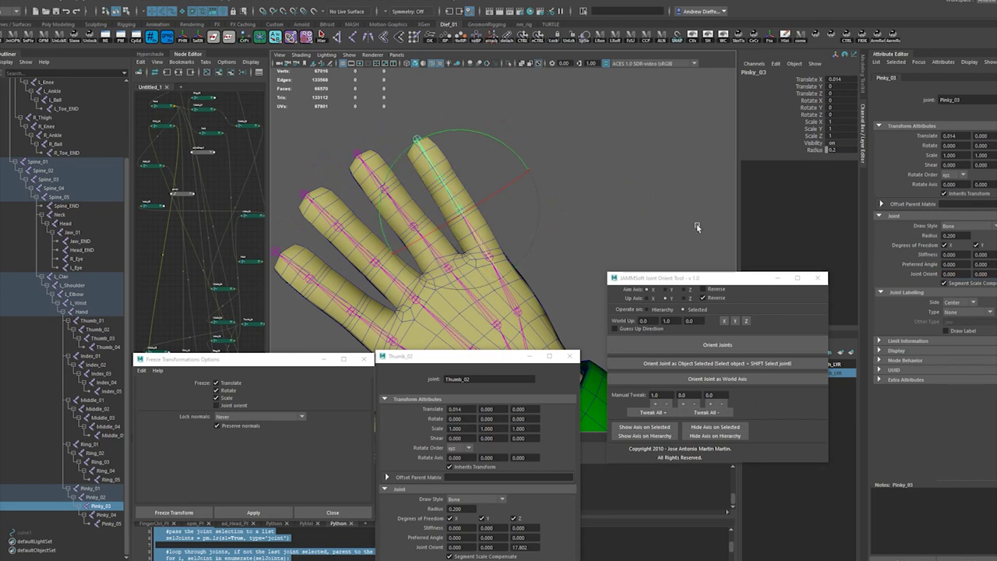
key("Down")
type("0")
key("Tab")
type("0")
key("Return")
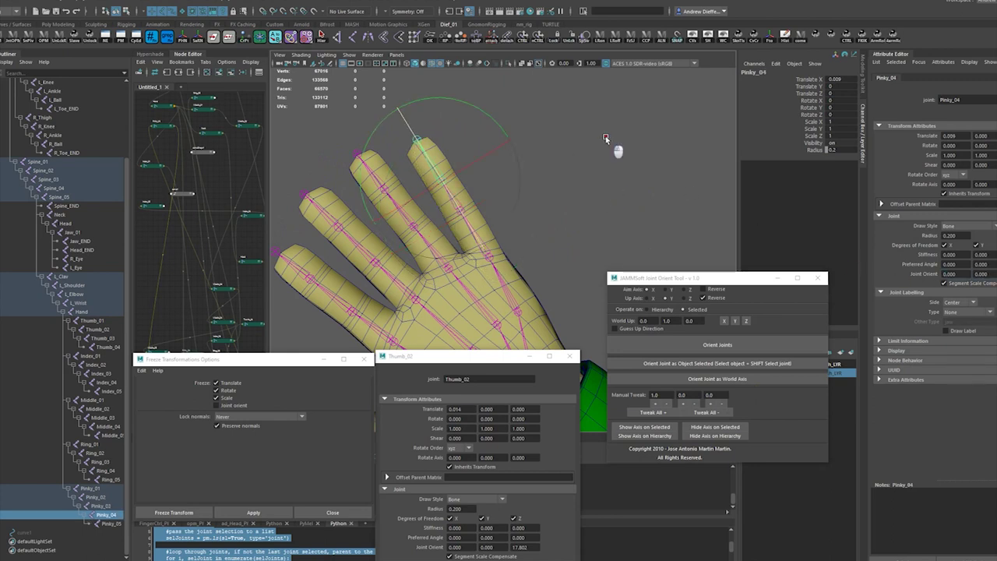
- Test-curl Pinky_01 through Pinky_04 together and undo the rotation
left_click(606, 138)
left_click(478, 246)
left_click_drag(517, 260, 572, 318, "alt")
left_click(573, 317)
left_click(514, 292)
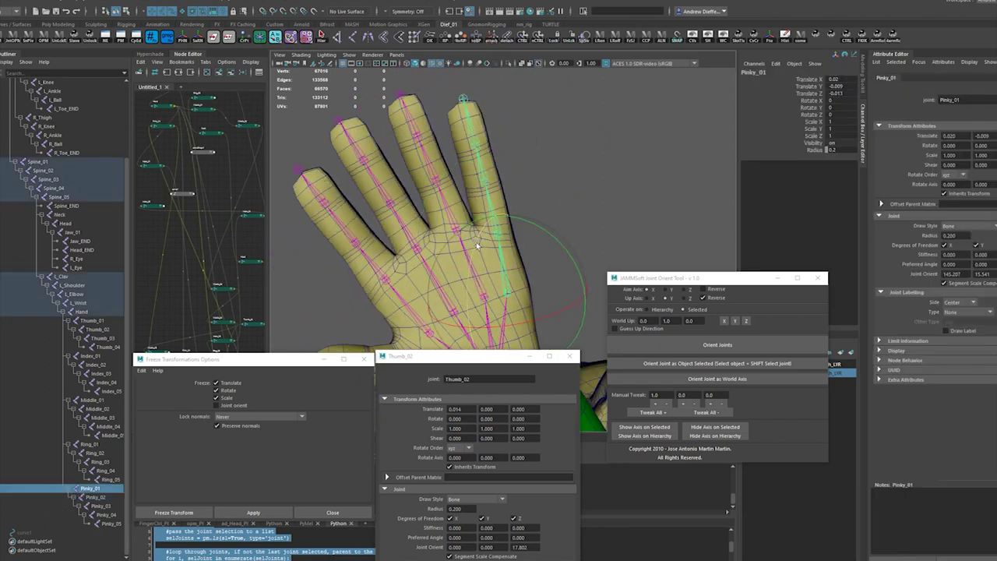
key("ctrl+z")
left_click_drag(531, 284, 548, 297, "alt")
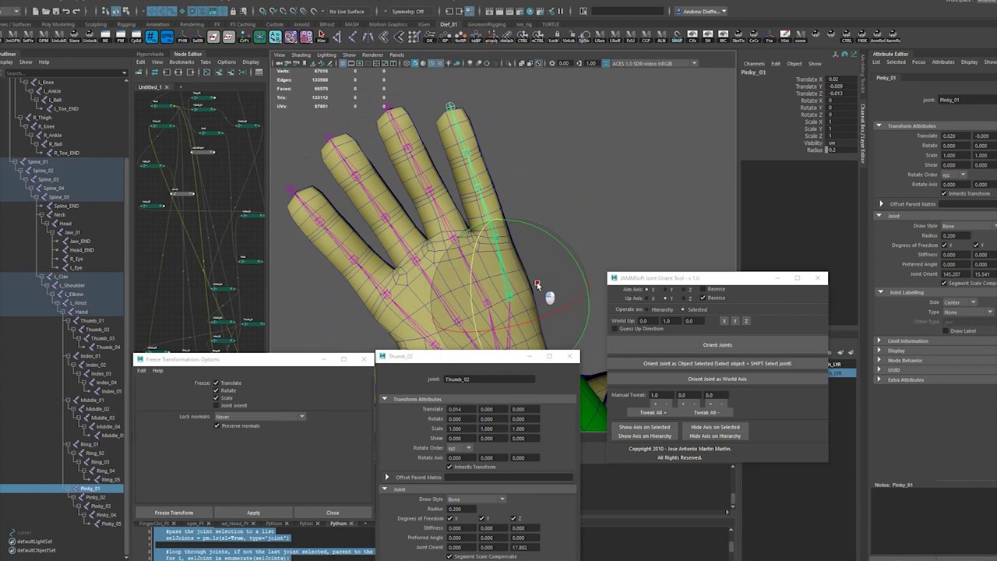
left_click(102, 514, "shift")
left_click_drag(443, 132, 459, 209)
left_click_drag(466, 248, 454, 291, "alt")
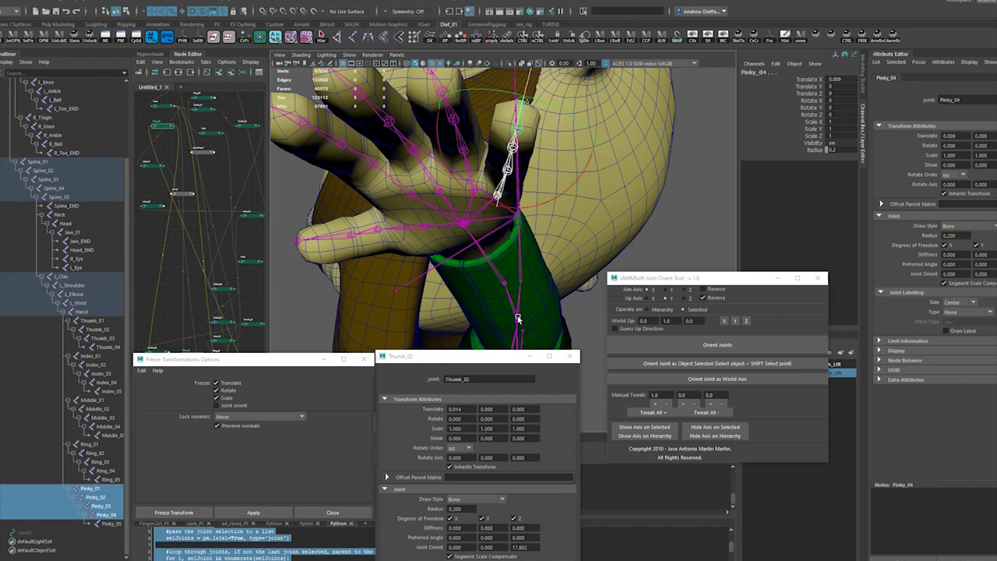
key("ctrl+z")
- Undo the remaining test rotations and examine the hand's joints from the palm and thumb side
scroll(494, 260, "down", 10)
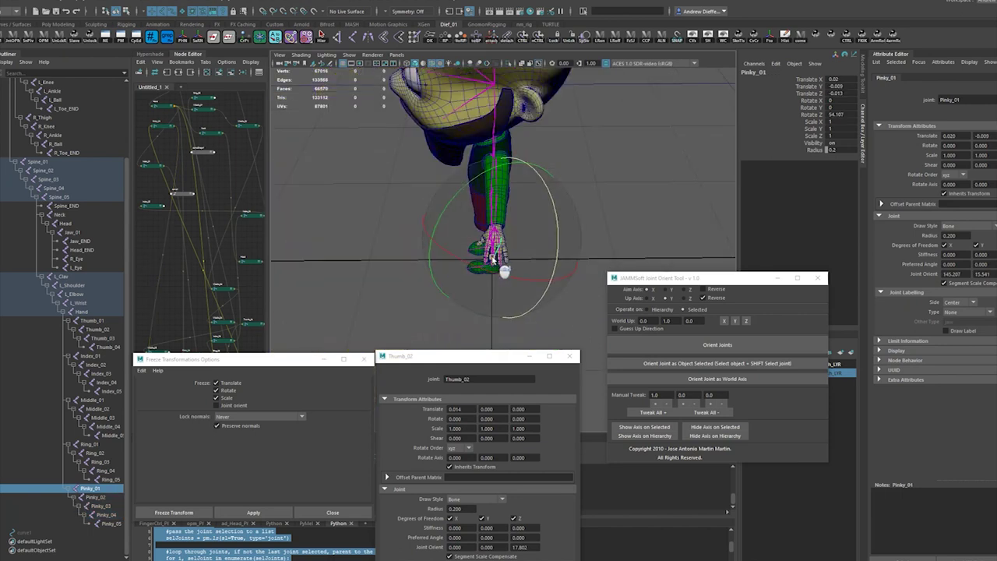
left_click_drag(494, 260, 354, 285, "alt")
scroll(519, 259, "up", 3)
scroll(354, 286, "up", 8)
key("ctrl+z")
key("ctrl+z")
key("ctrl+z")
key("ctrl+z")
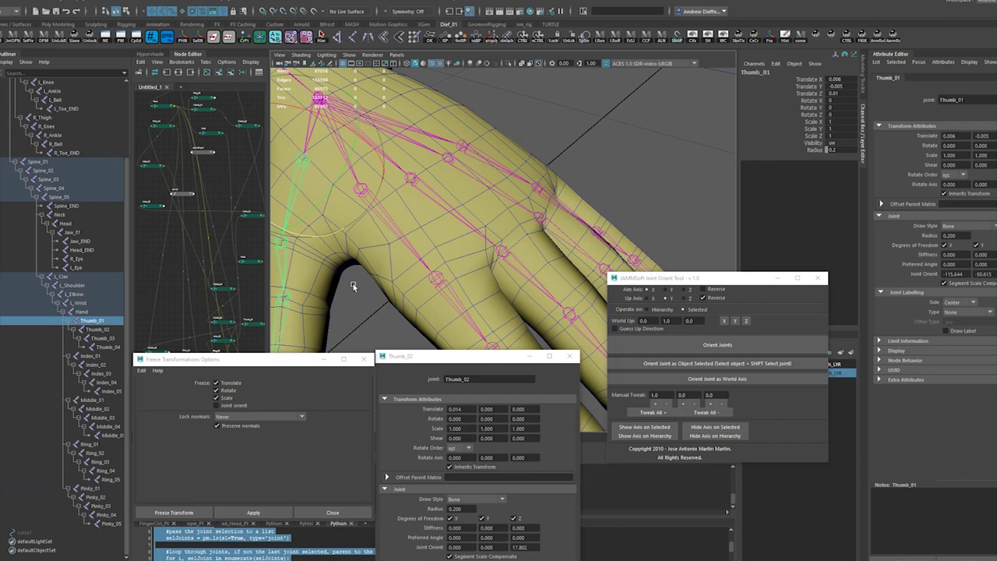
left_click_drag(349, 256, 360, 139, "alt")
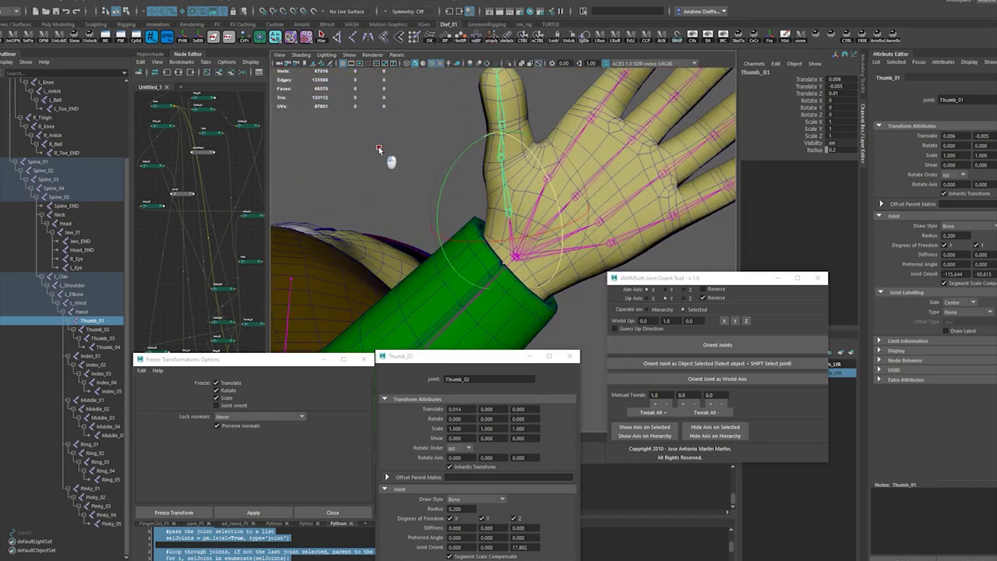
mouse_move(378, 148)
left_mouse_down("alt")
mouse_move(343, 150)
mouse_move(393, 143)
mouse_move(364, 150)
left_mouse_up("alt")
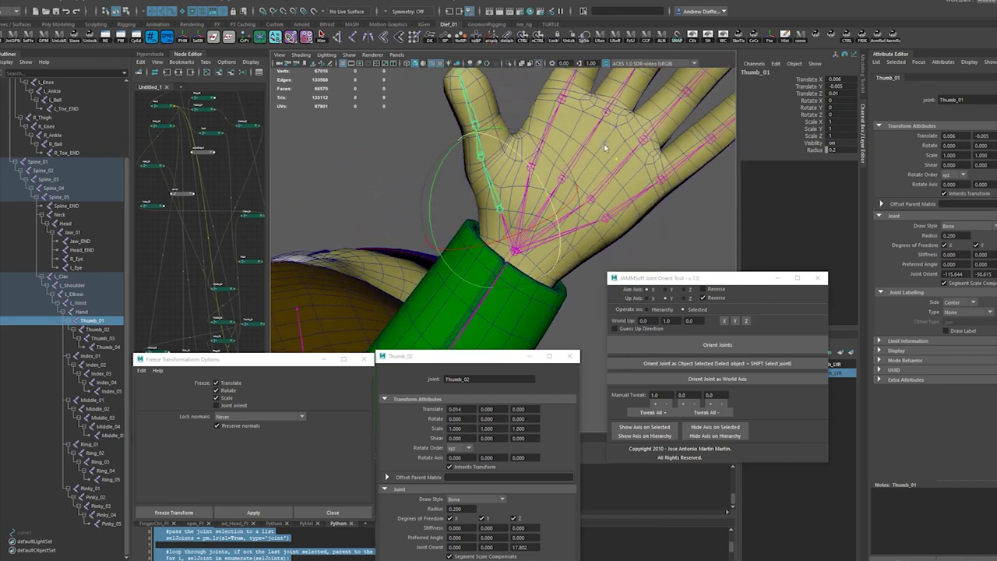
- Move Pinky_01 towards the fingertip, scale it to about 0.559 in X to shorten the chain, and freeze its transformations
left_click(665, 229)
left_click(606, 223)
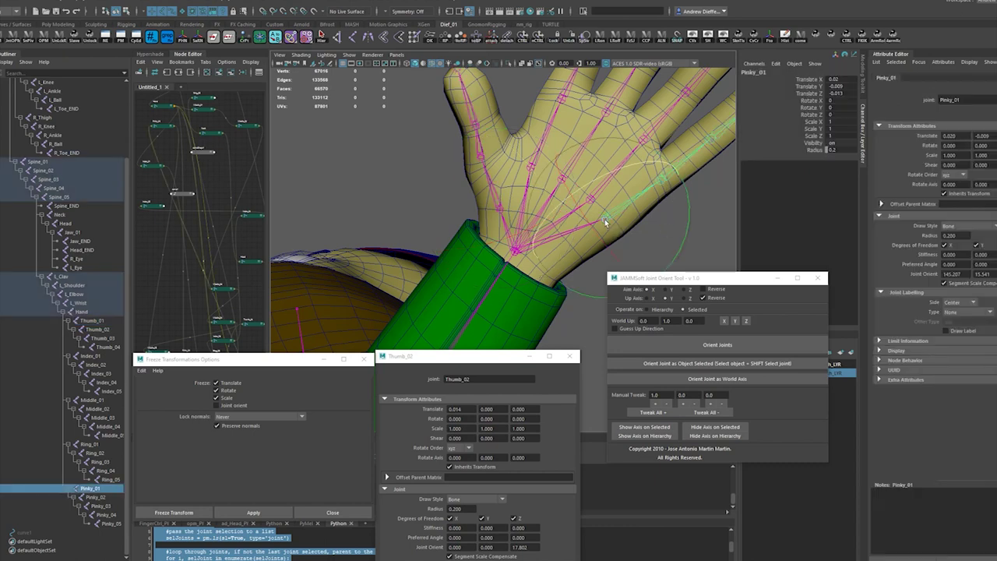
key("w")
left_click_drag(646, 187, 670, 171)
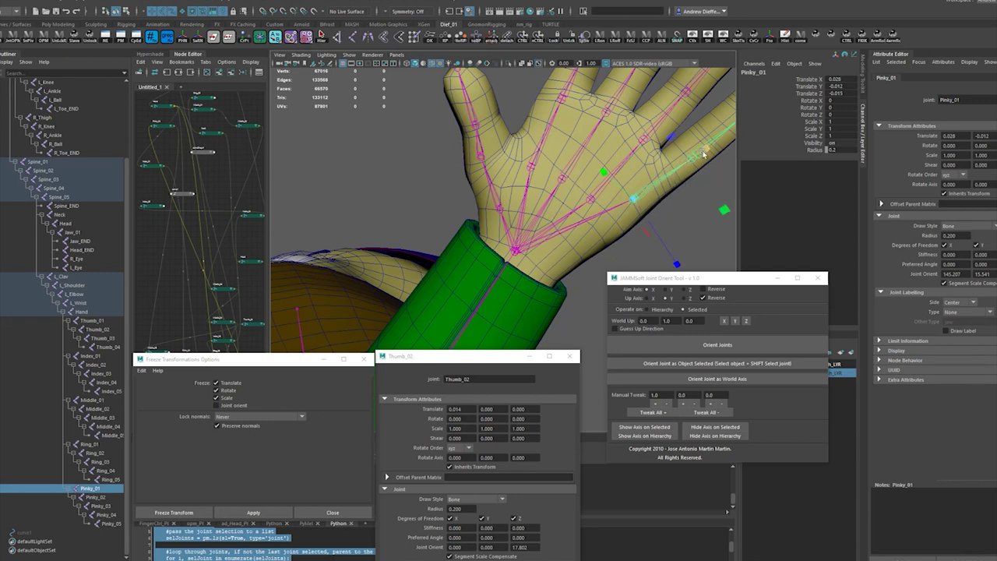
left_click_drag(673, 173, 709, 182, "alt")
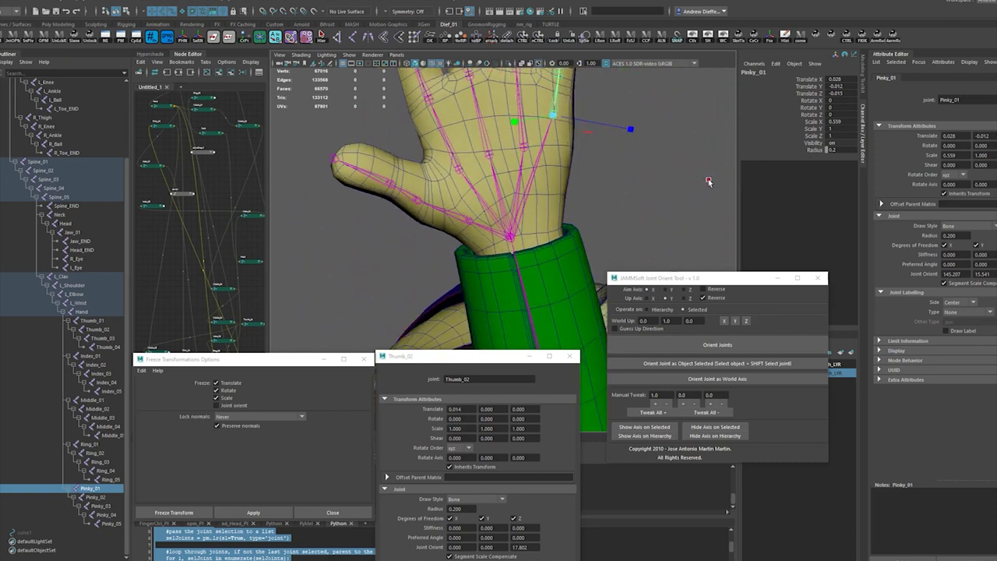
left_click(269, 511)
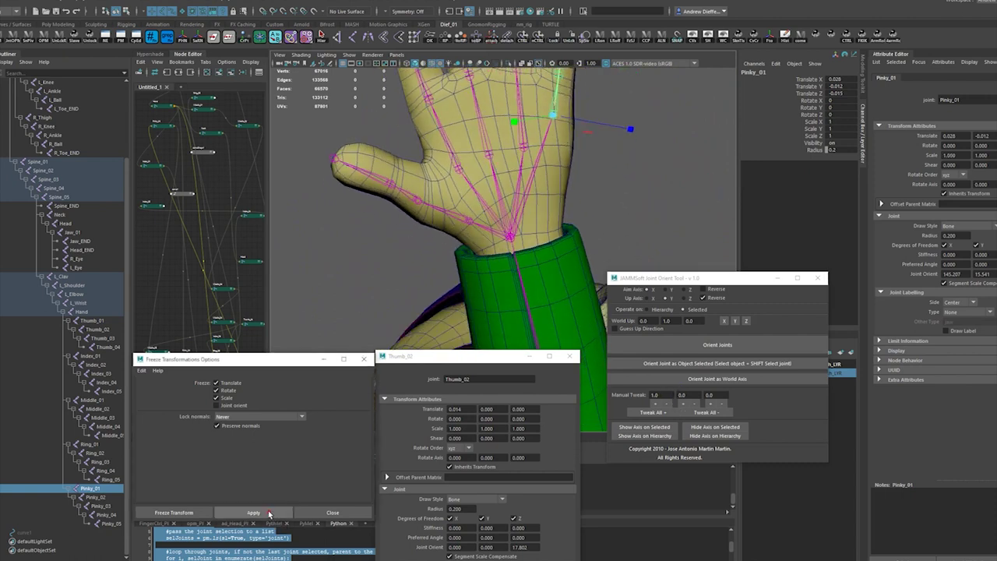
- Rotate Pinky_01 to about 0.606 in Y and 3.017 in Z to realign the chain, and freeze its transformations
middle_click_drag(529, 125, 470, 268, "alt")
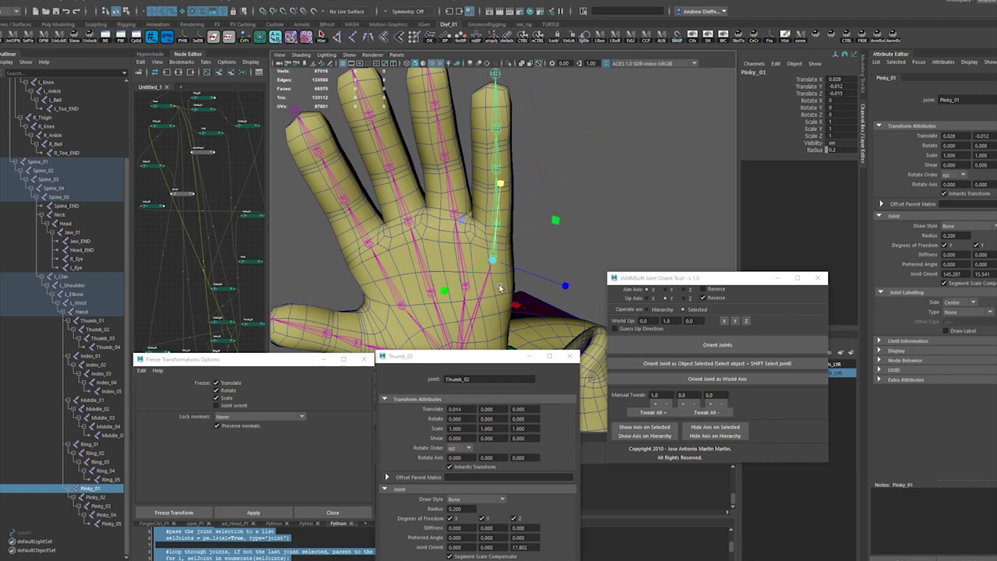
key("e")
left_click_drag(476, 211, 473, 184)
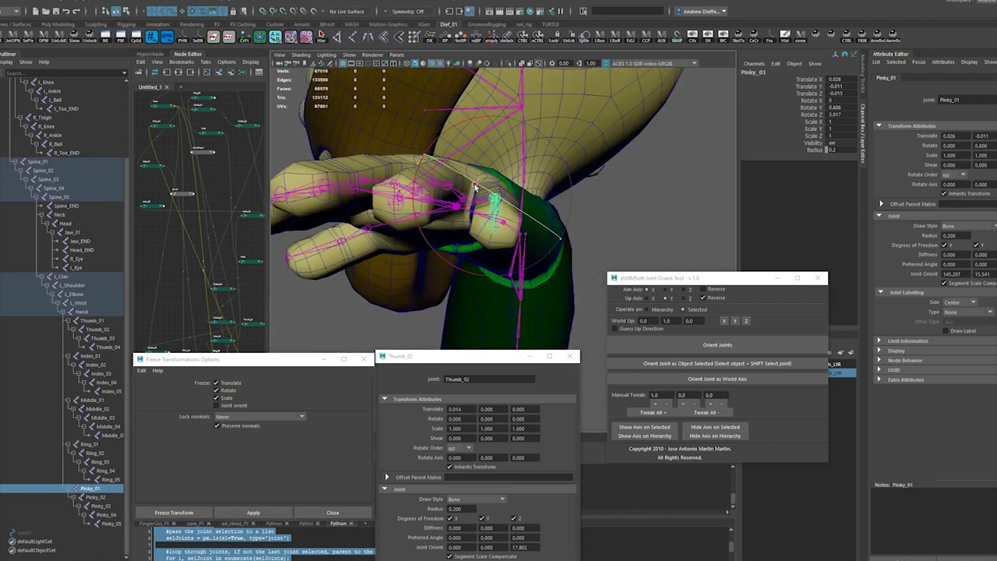
left_click(242, 514)
- Examine the placement and joint orient values of the joints along the pinky chain
left_click_drag(638, 208, 507, 294, "alt")
left_click(501, 311)
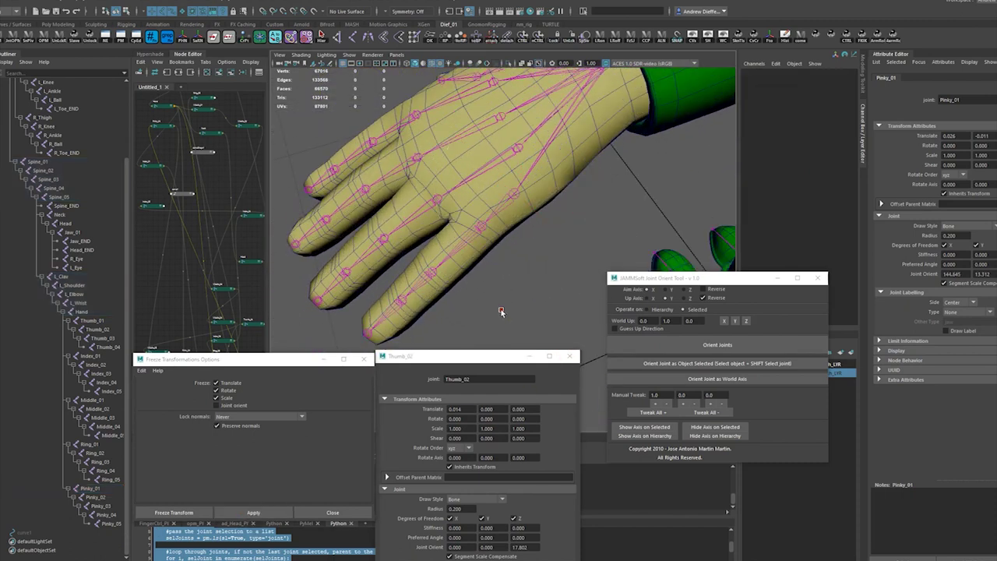
left_click(467, 239)
key("Down")
key("Down")
key("Down")
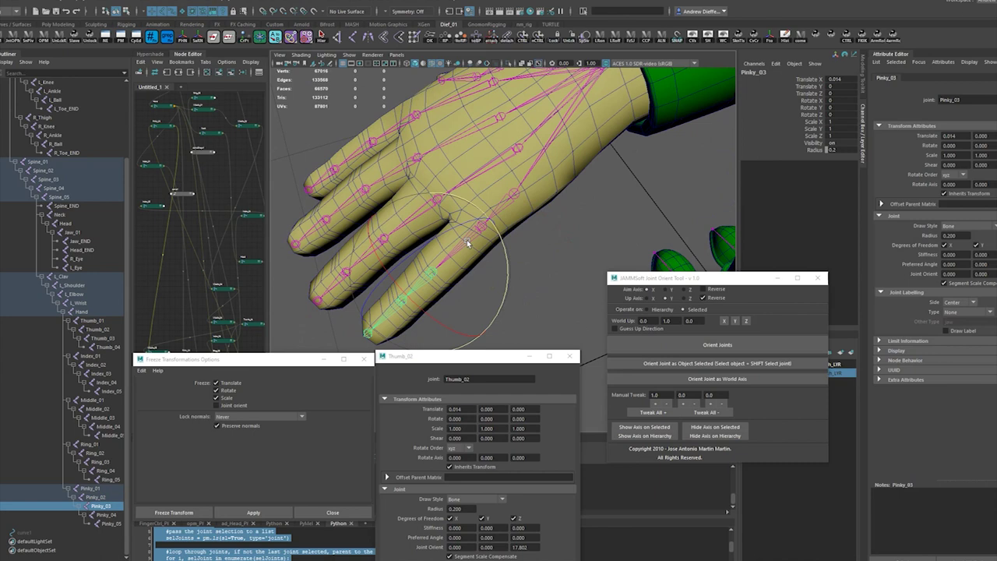
key("Up")
key("Up")
key("Up")
key("Up")
left_click(467, 272)
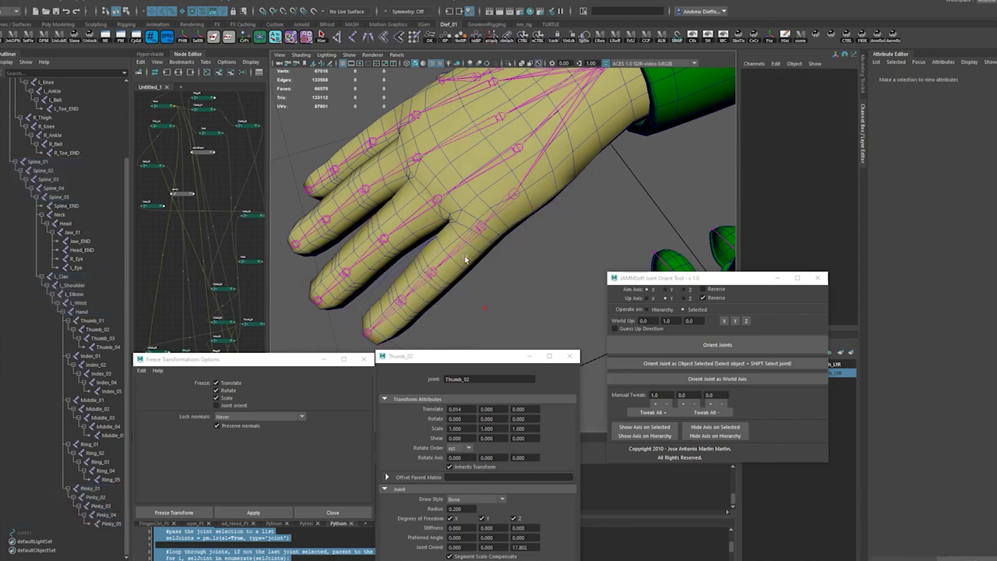
- Set the Joint Orient Y of Pinky_02 to 0 and clear the selection
left_click(461, 245)
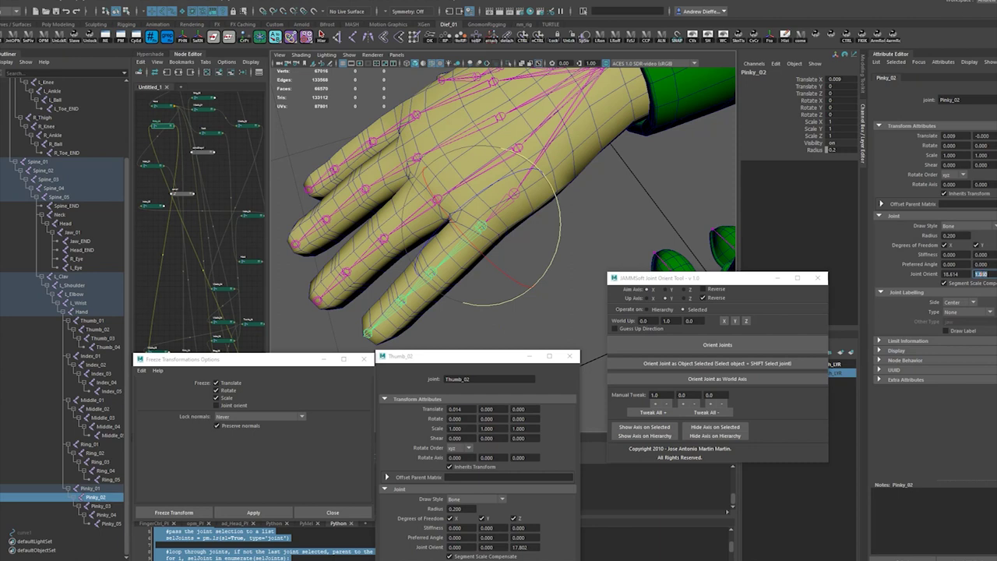
left_click_drag(618, 172, 675, 218, "alt")
left_click(589, 251)
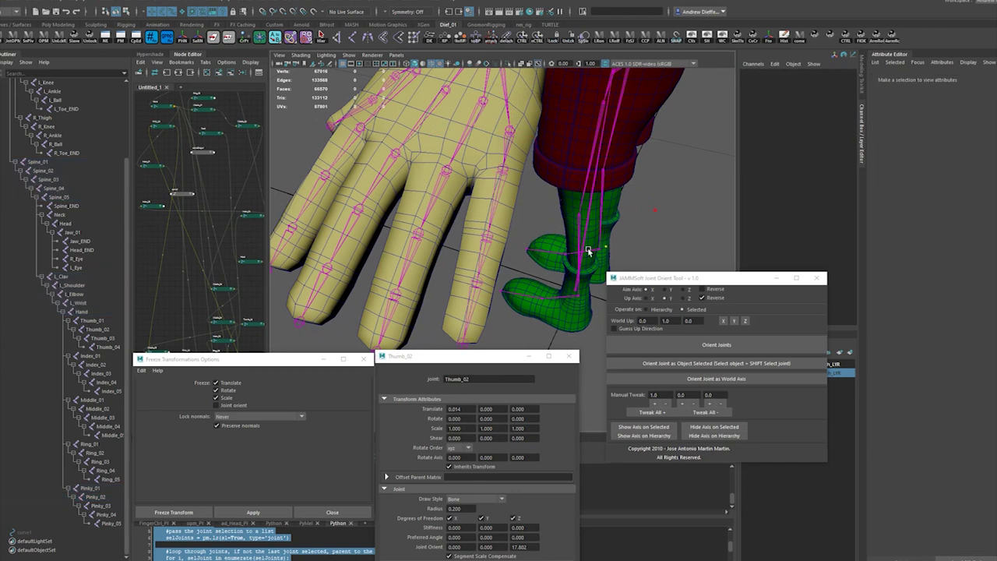
- Rotate Pinky_01 to about 1.692 in Y, freeze its transformations, and close the freeze options
left_click(506, 153)
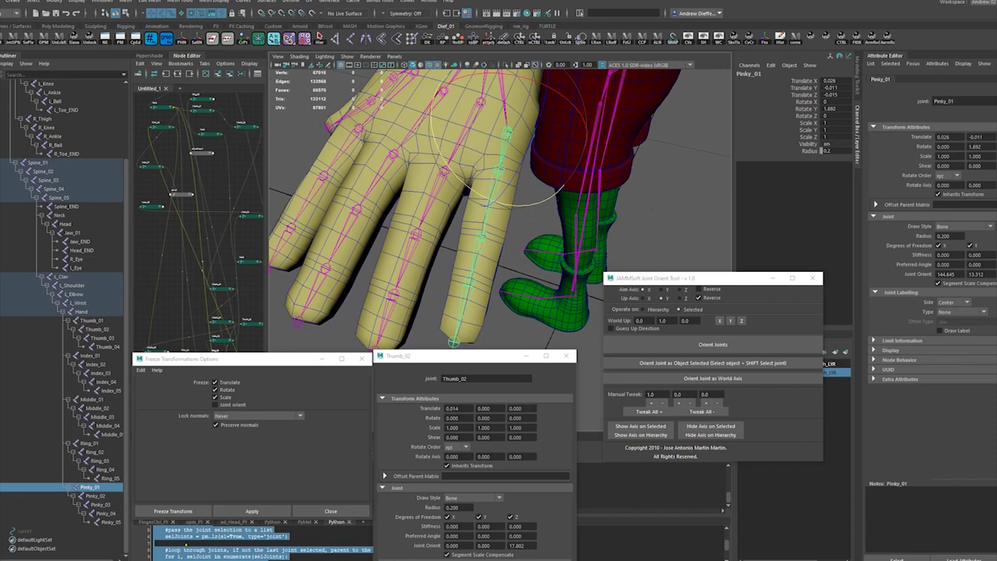
left_click(234, 510)
left_click(322, 513)
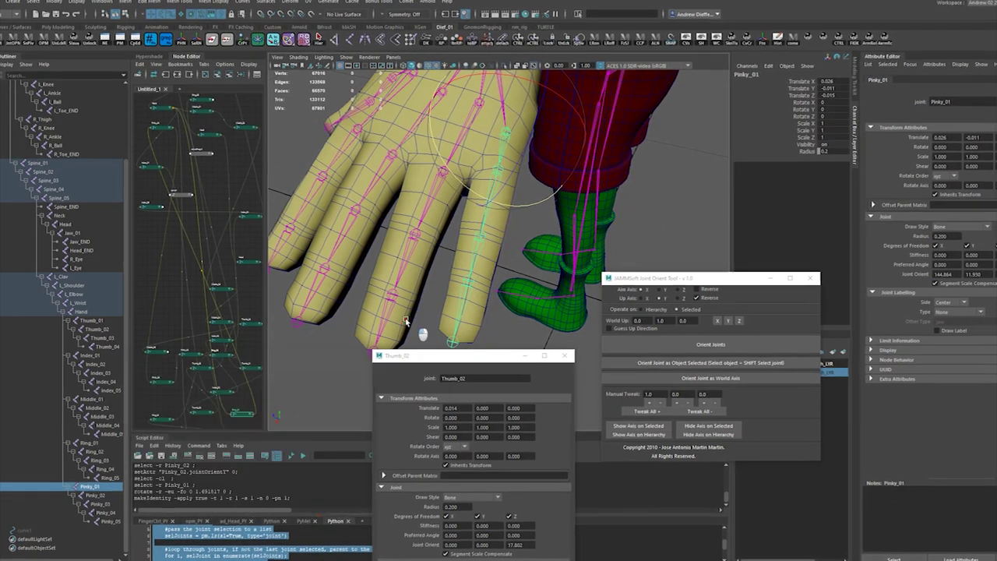
- Add the prefix L_ to the Hand joint and all thumb and finger joints below it
left_click_drag(406, 321, 407, 307, "alt")
scroll(407, 307, "down", 5)
left_click_drag(649, 138, 649, 161, "alt")
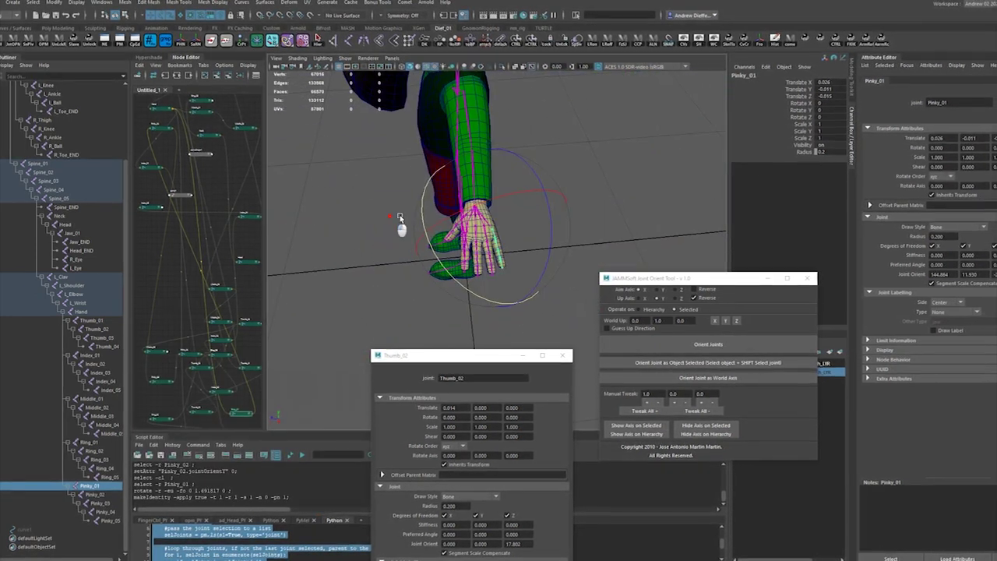
left_click_drag(399, 218, 463, 258, "alt")
left_click(462, 258)
left_click(399, 198)
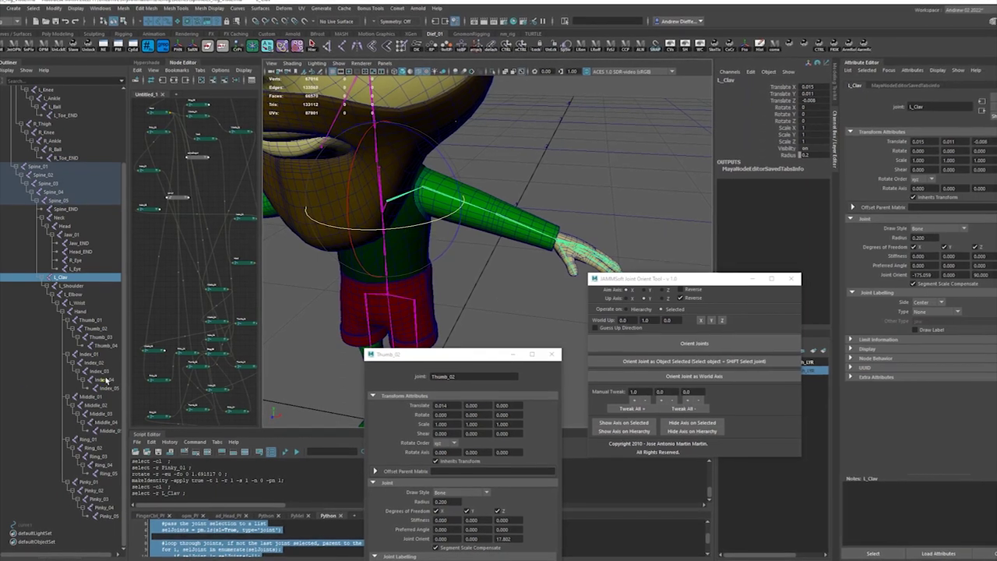
left_click(80, 310)
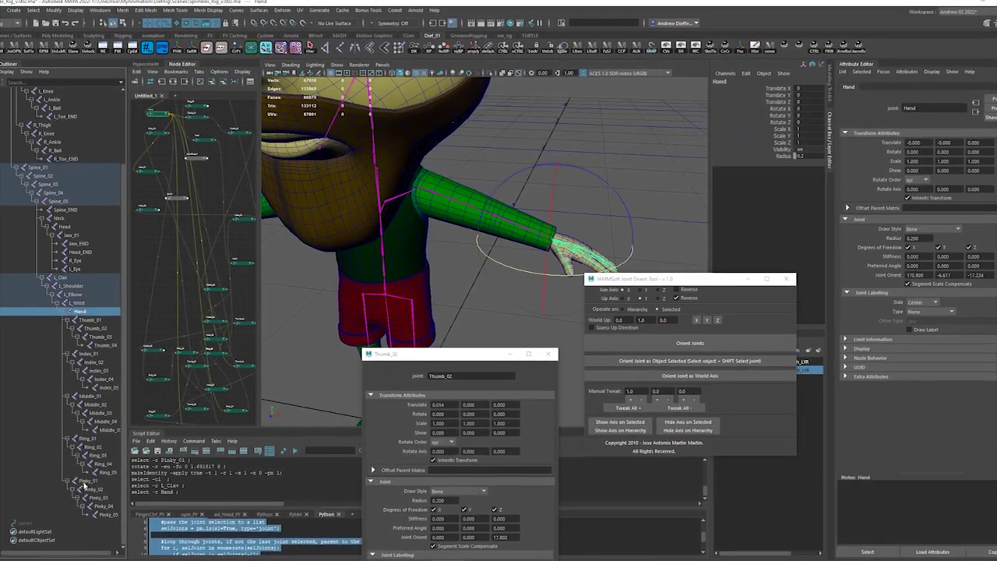
left_click(108, 515, "shift")
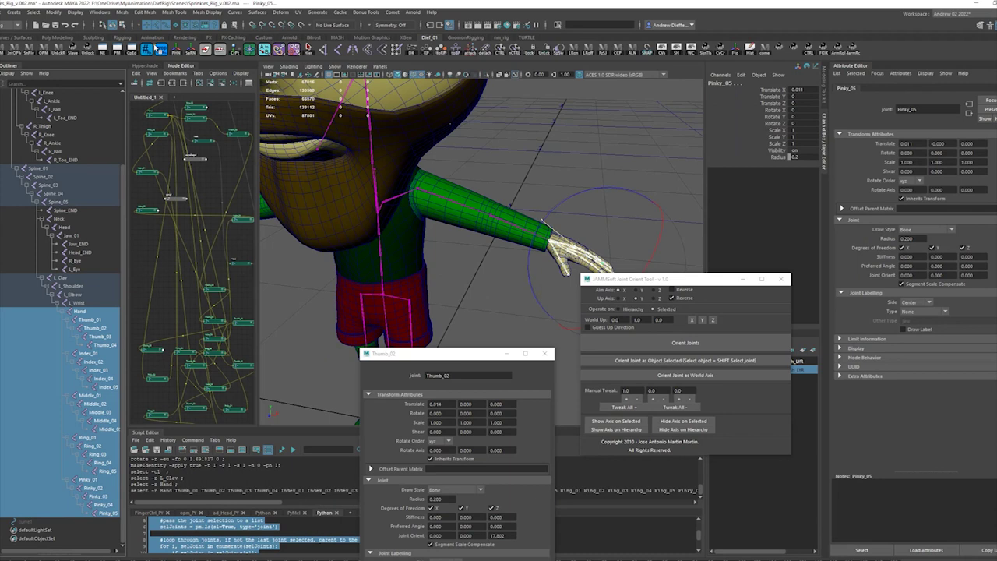
left_click(176, 49)
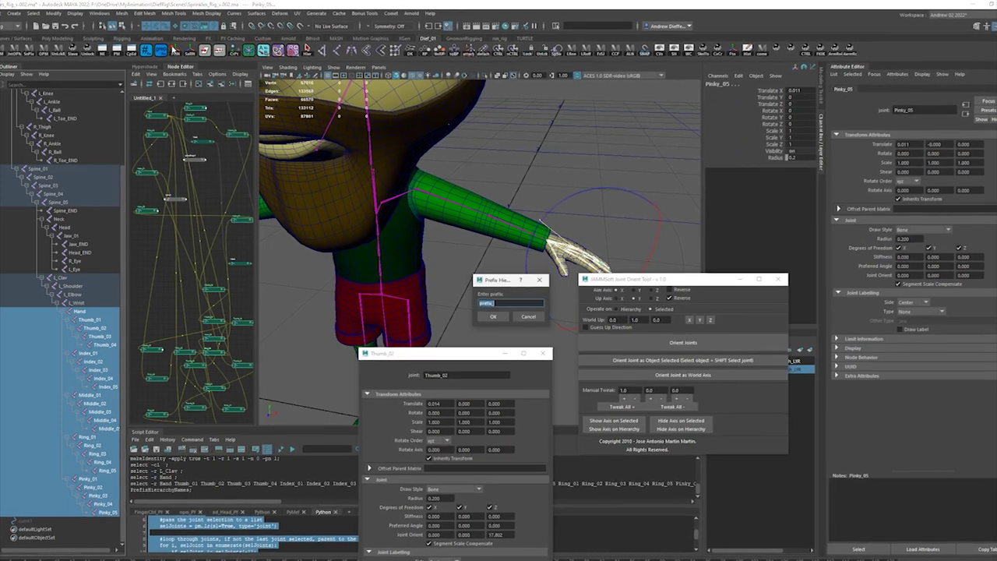
type("L_")
left_click(489, 316)
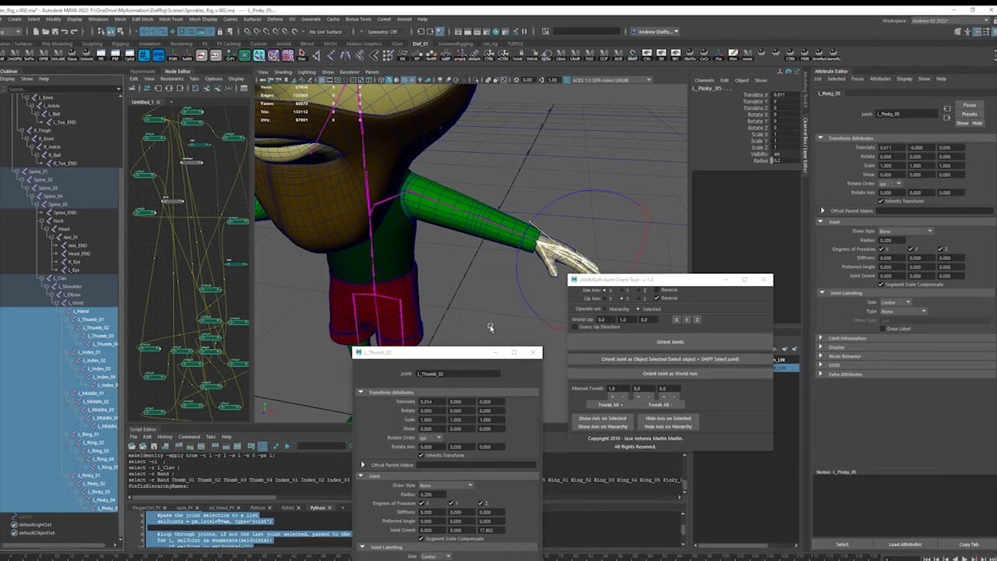
- Save an incremental version of the scene, close the floating joint attribute and joint orient windows, and clear the selection
key("ctrl+alt+s")
left_click(530, 351)
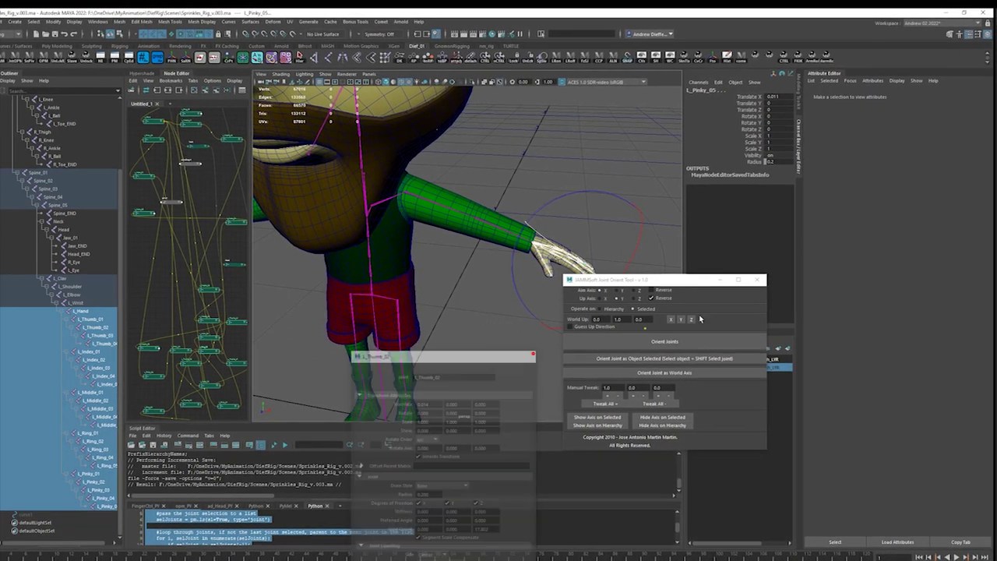
left_click(759, 278)
left_click(483, 331)
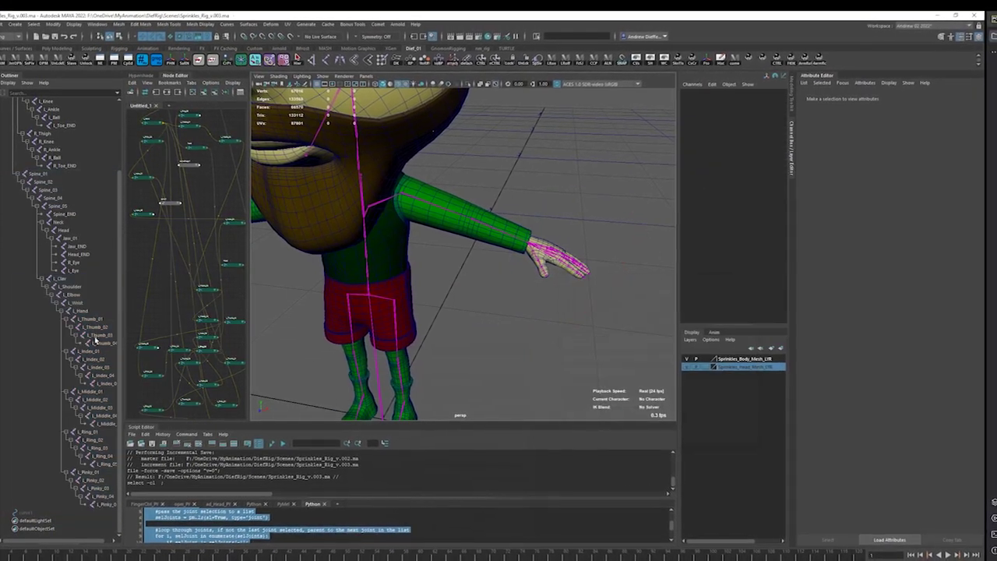
- Mirror the L_Clav joint chain across YZ with Behavior, replacing L_ with R_ in the names, and check the new arm
left_click(60, 278)
left_click_drag(425, 275, 491, 306, "alt")
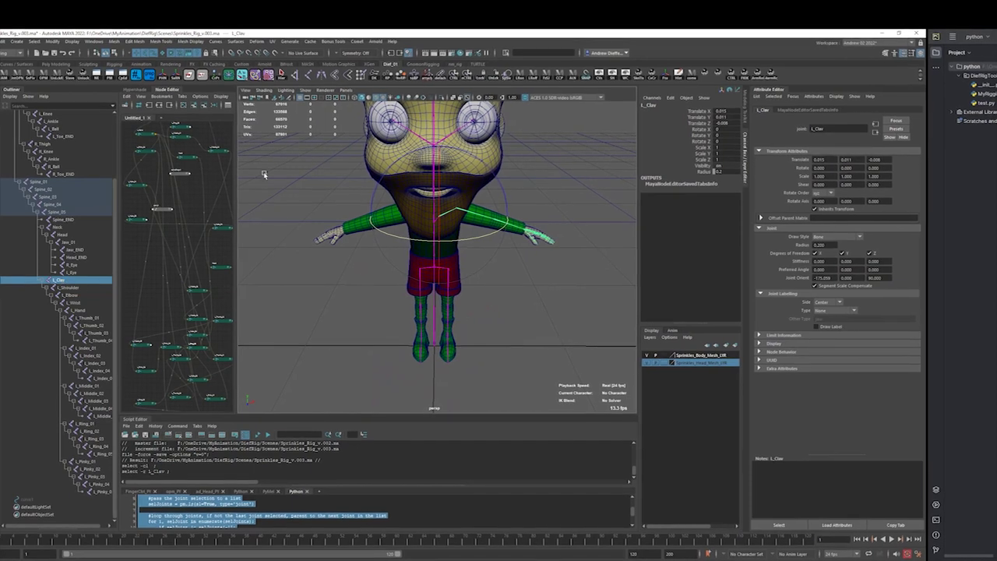
key("space")
left_click_drag(212, 231, 252, 260)
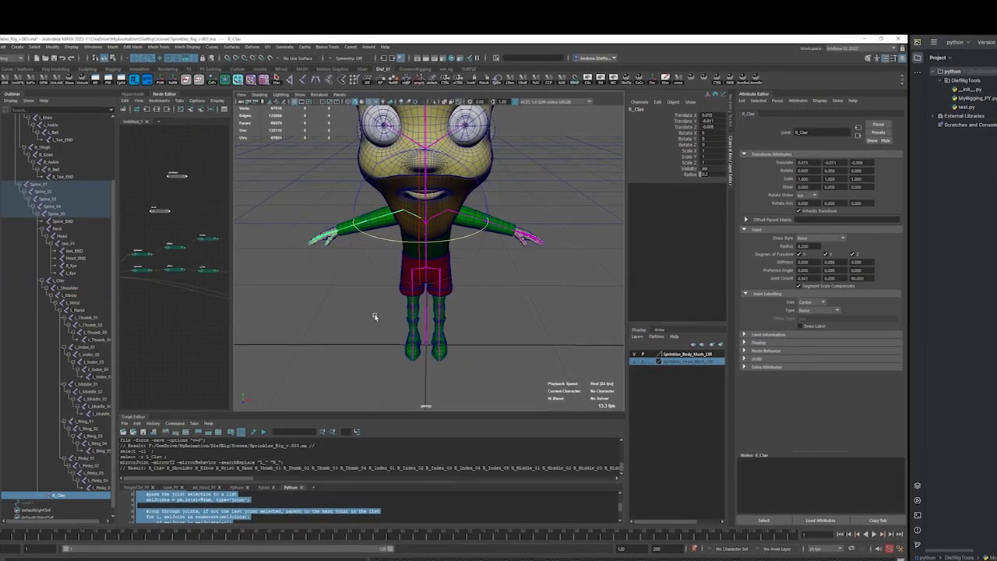
left_click_drag(374, 317, 400, 262, "alt")
scroll(347, 293, "down", 6)
right_click_drag(378, 249, 543, 232, "alt")
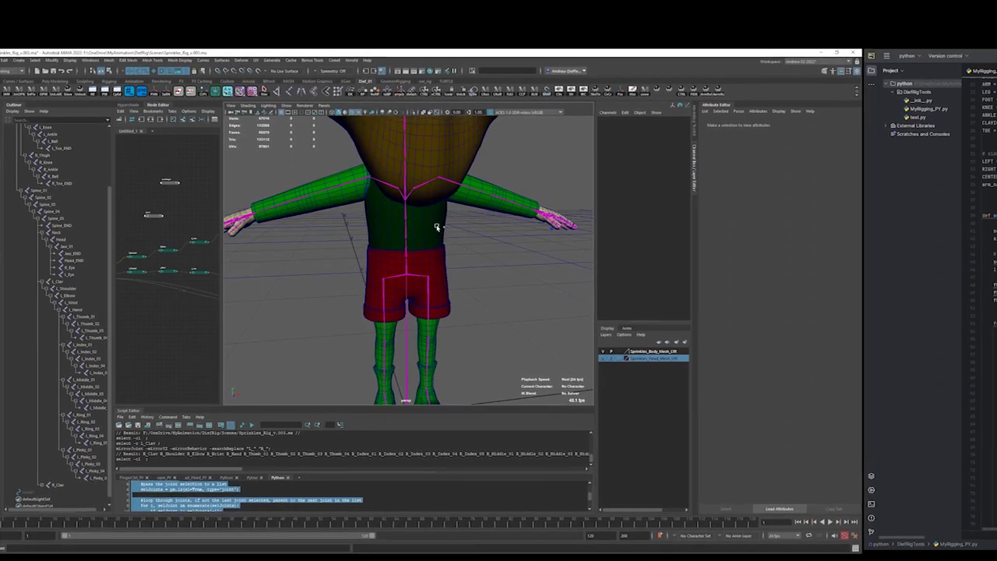
left_click_drag(407, 227, 436, 289, "alt")
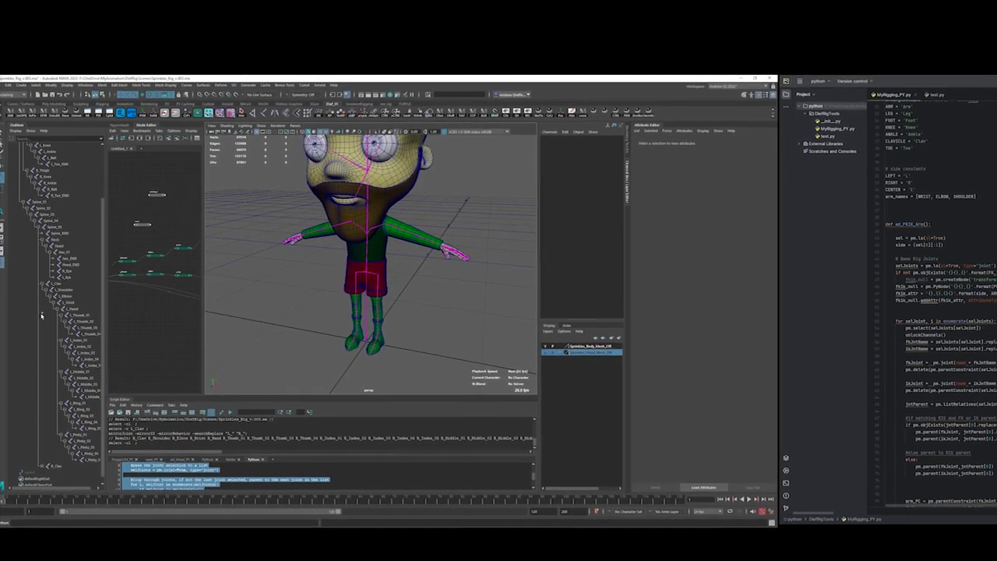
- Select the whole Root hierarchy, excluding Root, COG and the toe, jaw and head END joints
scroll(66, 327, "up", 3)
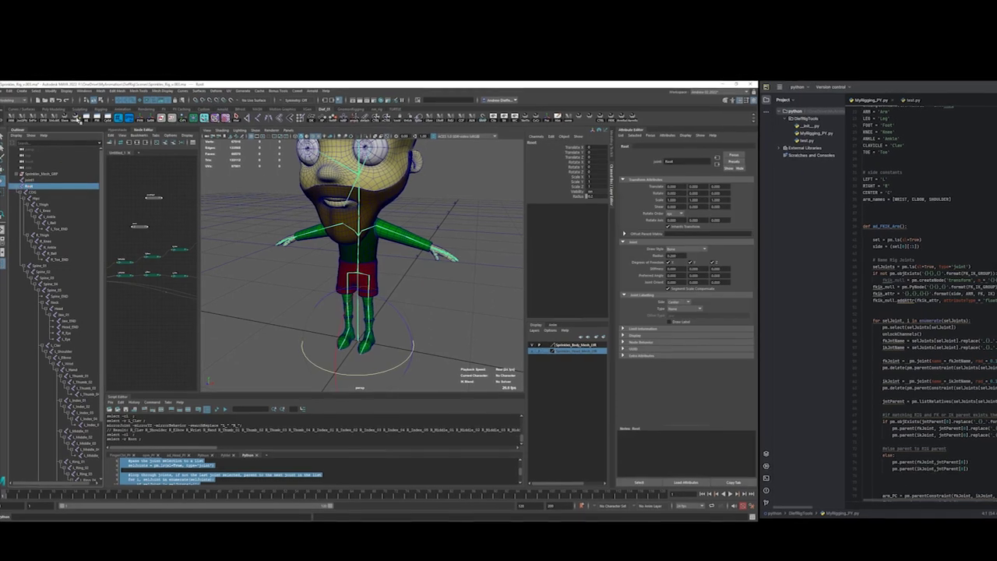
right_click_drag(18, 188, 20, 201)
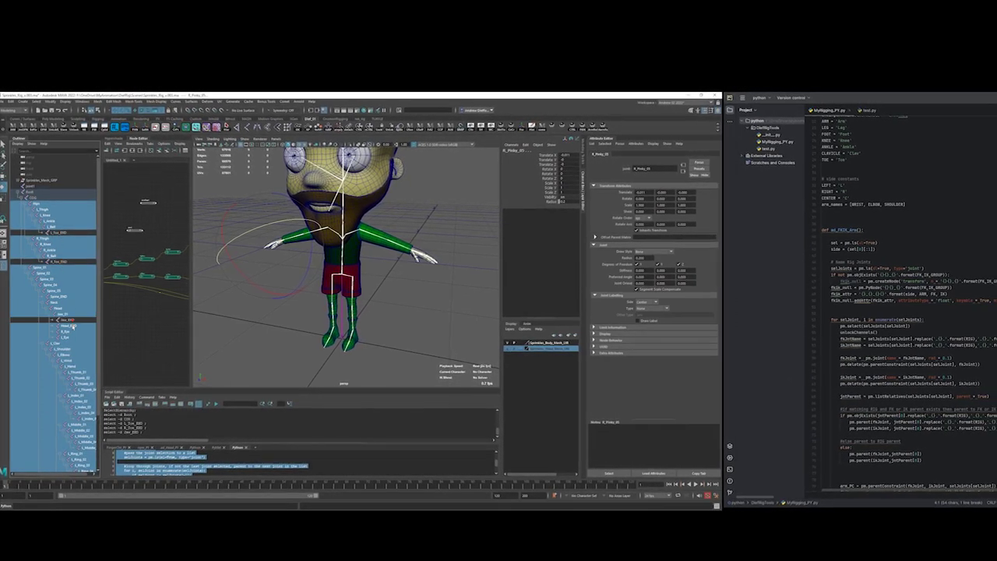
scroll(99, 369, "down", 3)
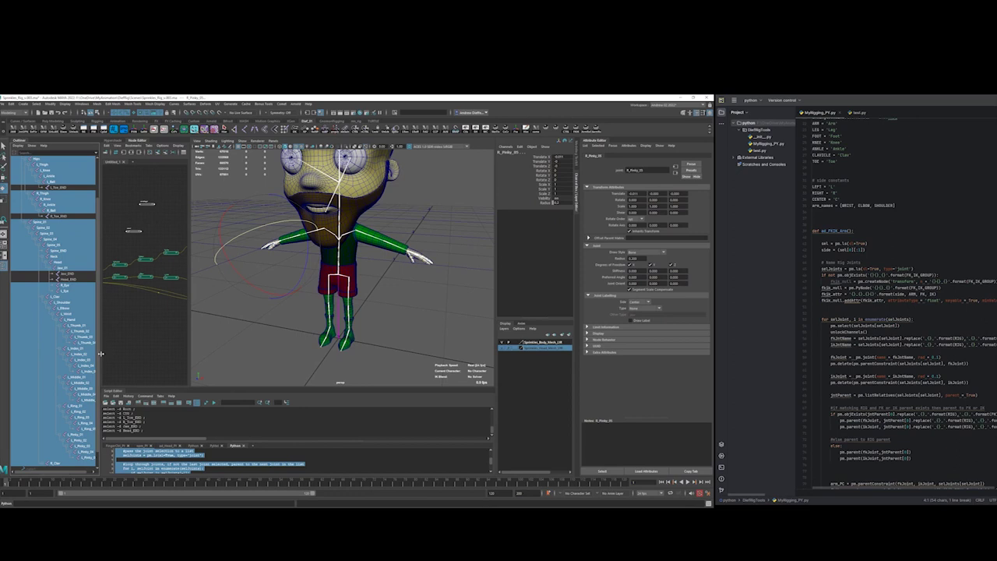
left_click_drag(100, 354, 134, 352)
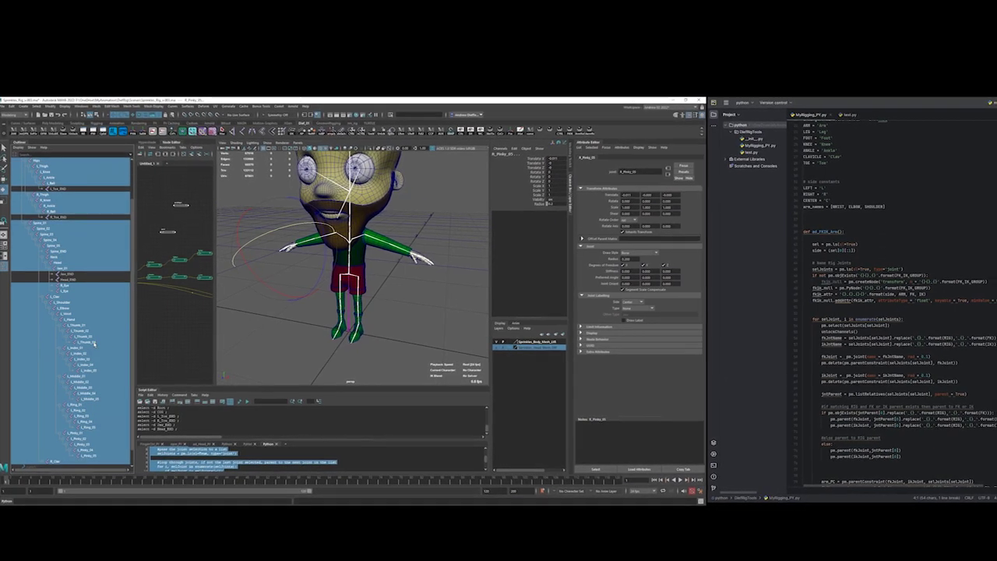
- Remove the thumb_04 tips and the 05 tips of the index, middle, ring and pinky on both hands from the selection
left_click(92, 342)
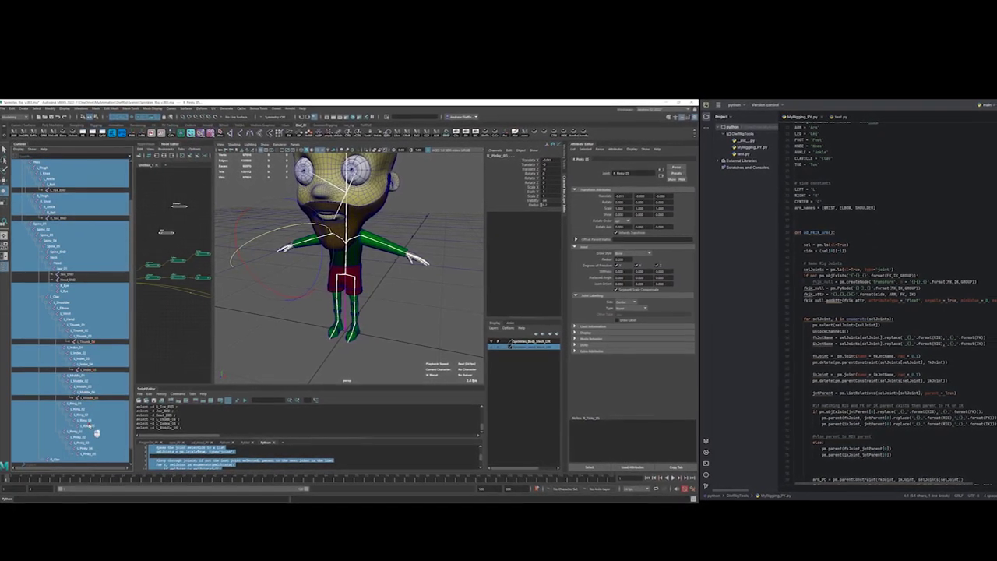
scroll(94, 441, "down", 2)
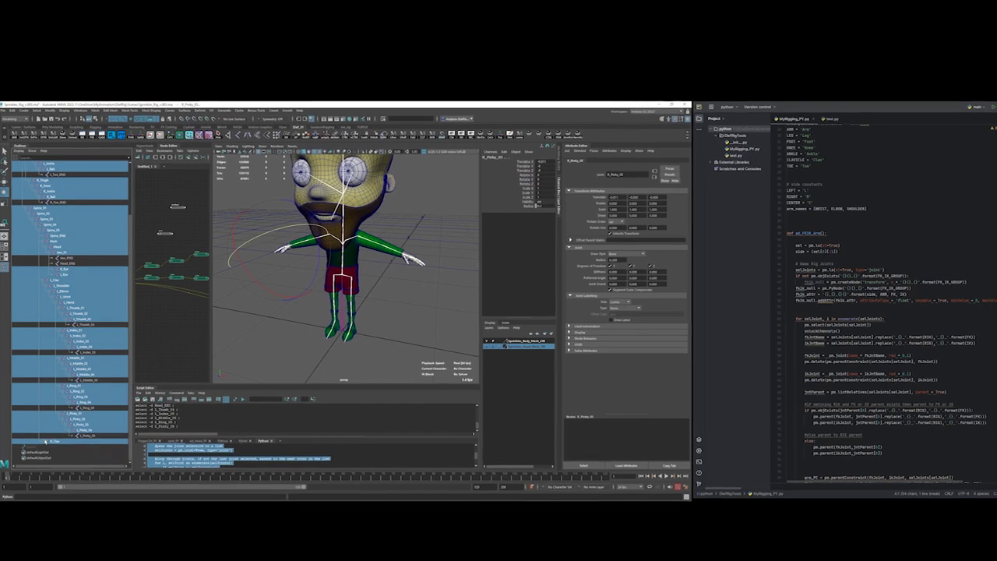
scroll(79, 434, "down", 5)
left_click(87, 352, "ctrl")
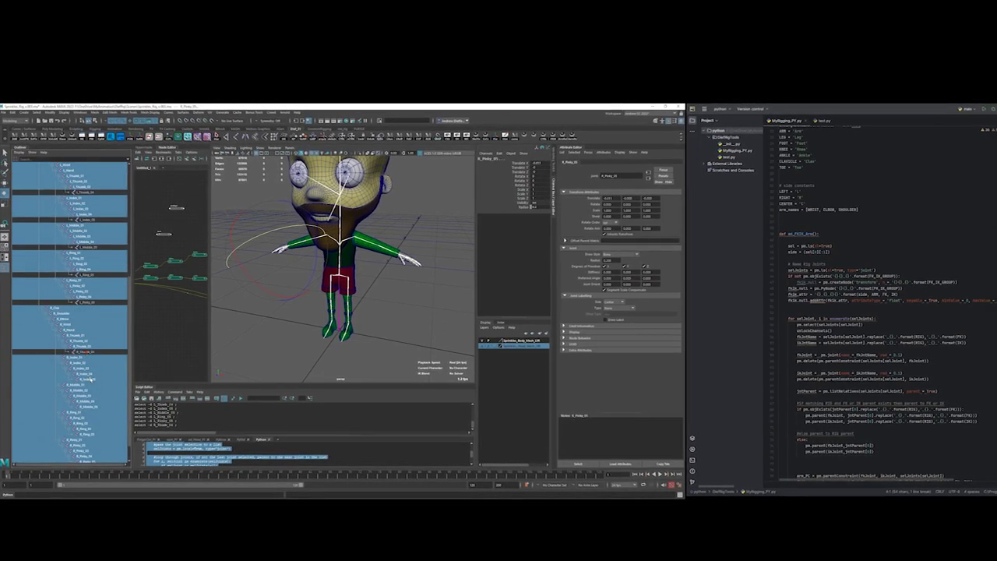
left_click(87, 379, "ctrl")
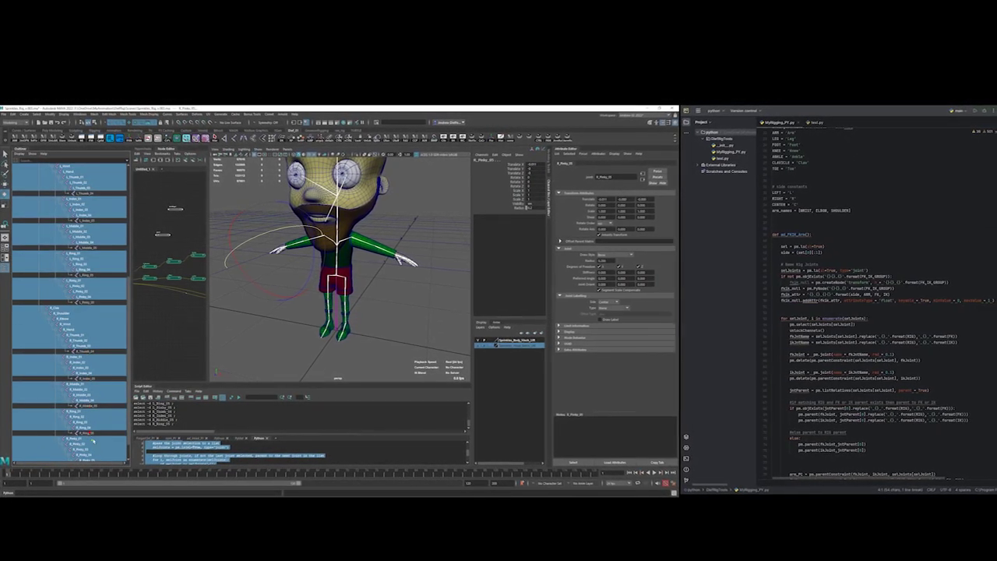
scroll(93, 442, "down", 2)
scroll(85, 398, "up", 5)
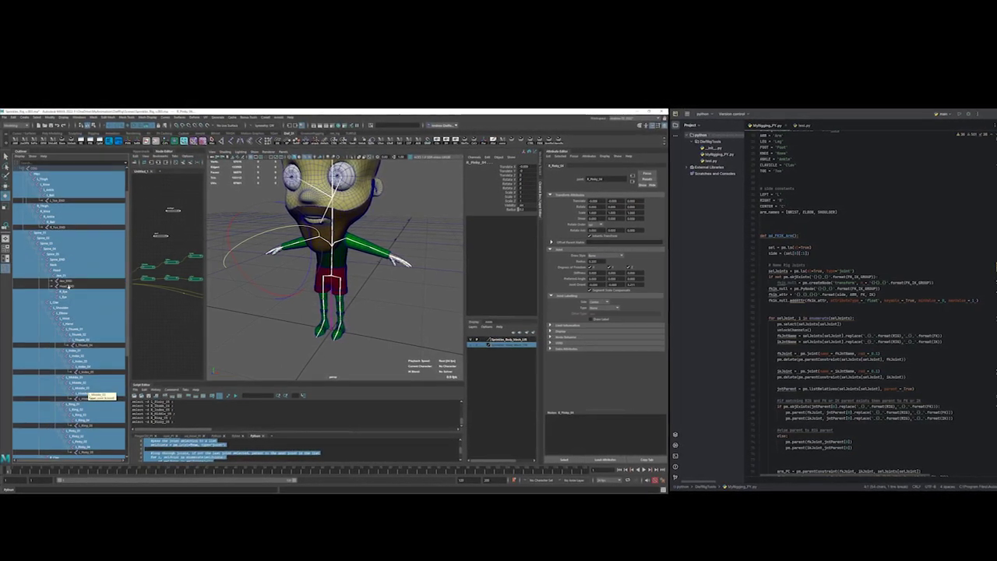
- Remove both eye joints and Jaw_01 from the joint selection
left_click(63, 293, "ctrl")
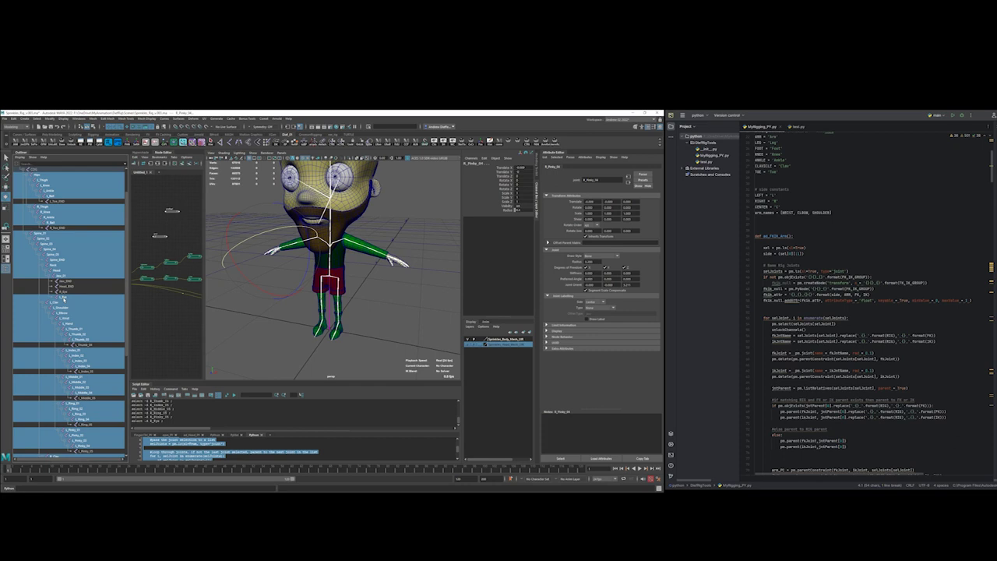
left_click(64, 298, "ctrl")
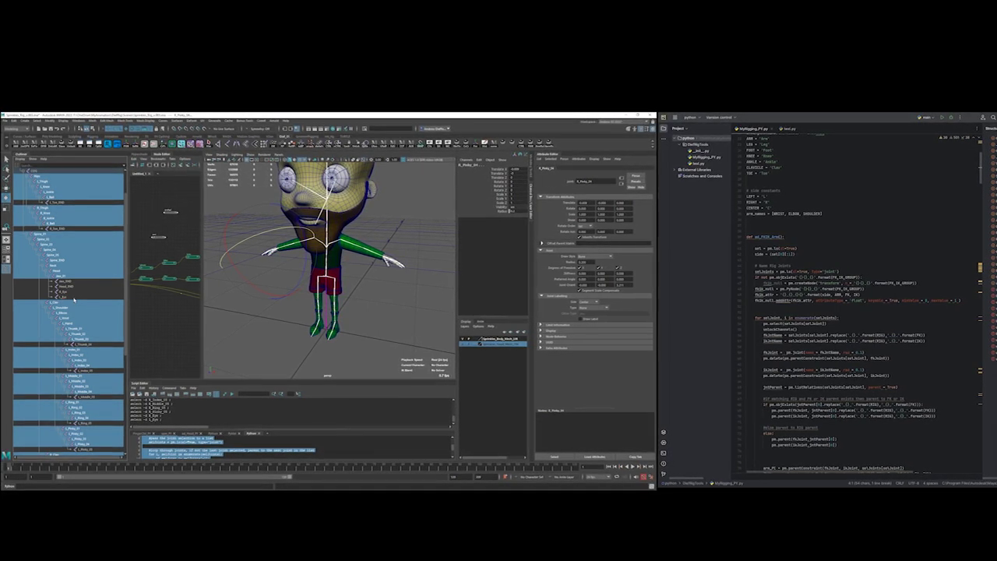
left_click(58, 277, "ctrl")
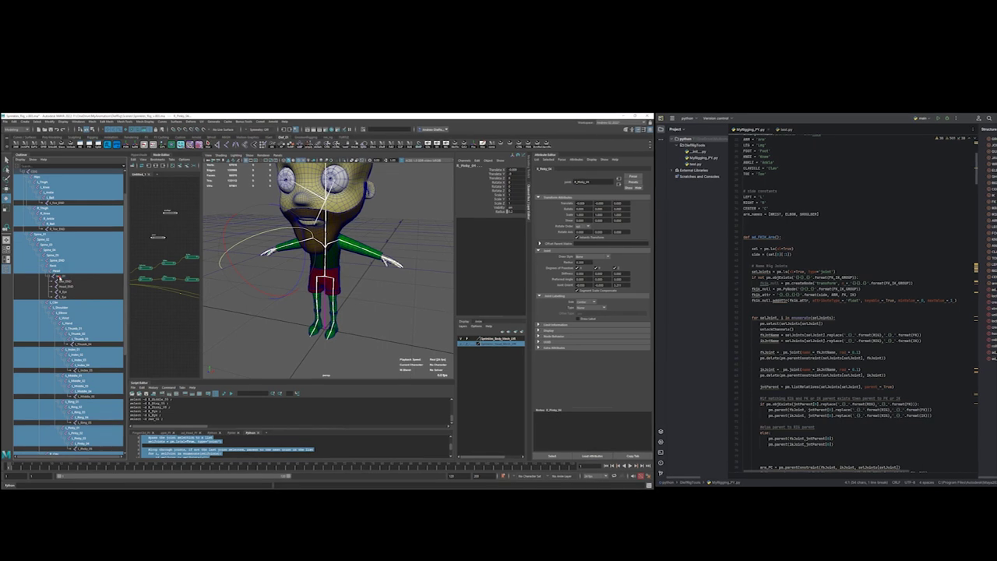
- Add Sprinkles_Mesh_GRP to the selected joints and apply Bind Skin
left_click_drag(307, 295, 330, 297, "alt")
scroll(59, 278, "up", 2)
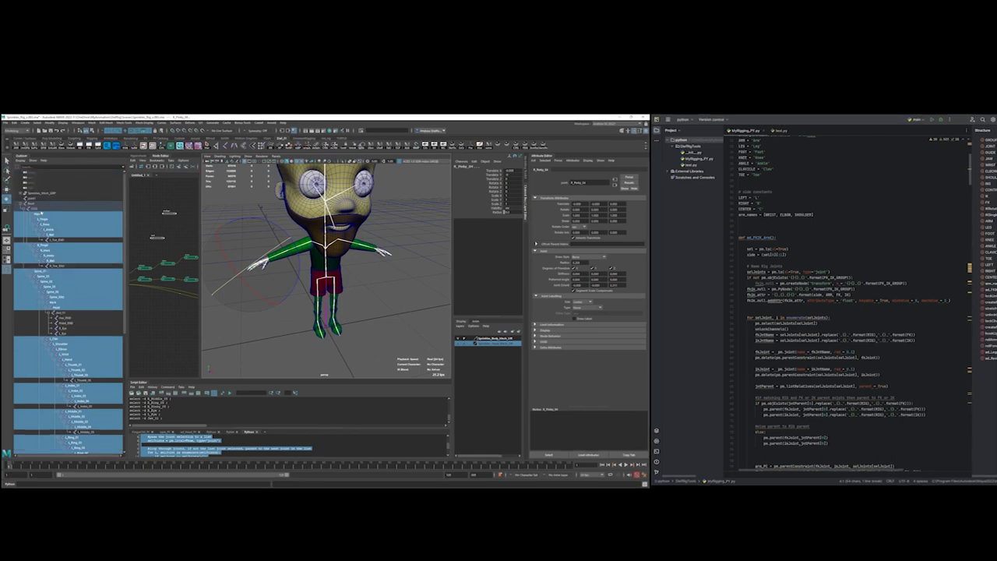
left_click(45, 193, "ctrl")
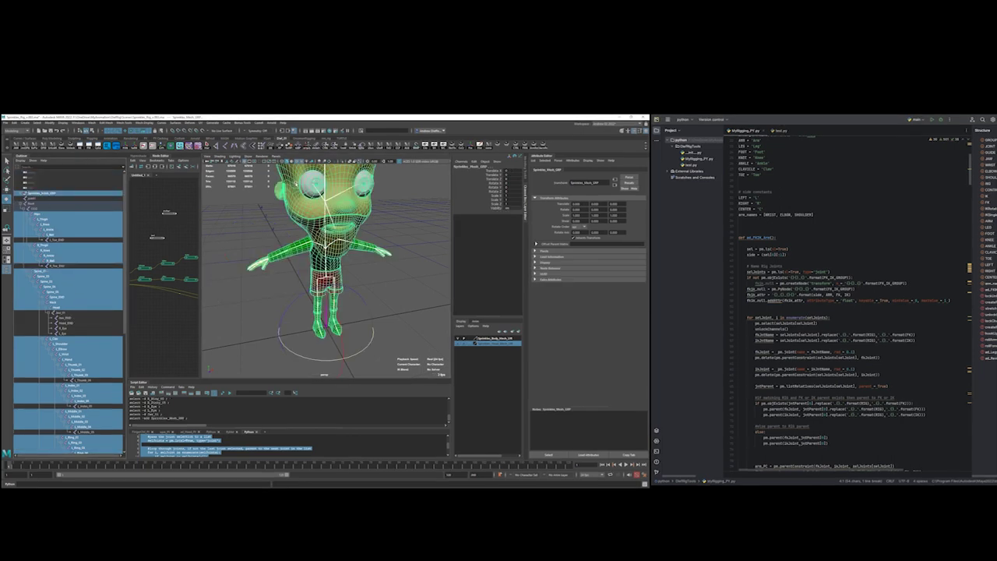
key("space")
left_click(260, 222)
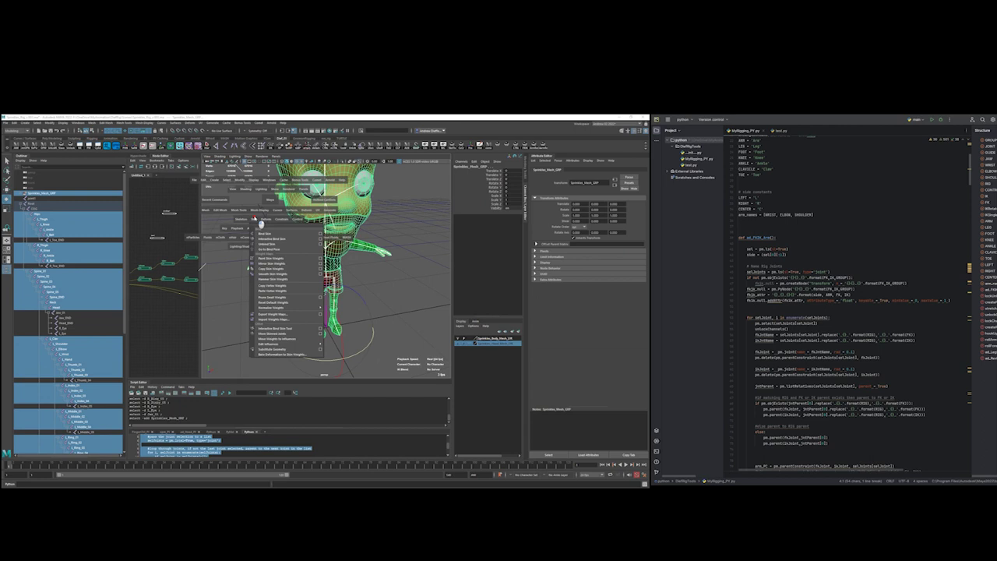
left_click(276, 236)
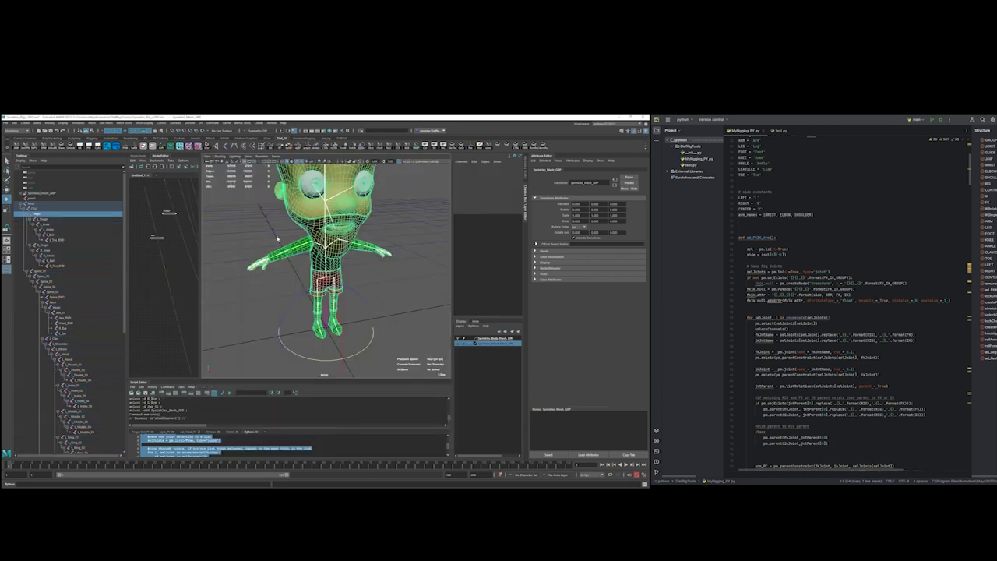
- Test the skin deformation by rotating R_Shoulder, and undo the rotation
left_click(299, 247)
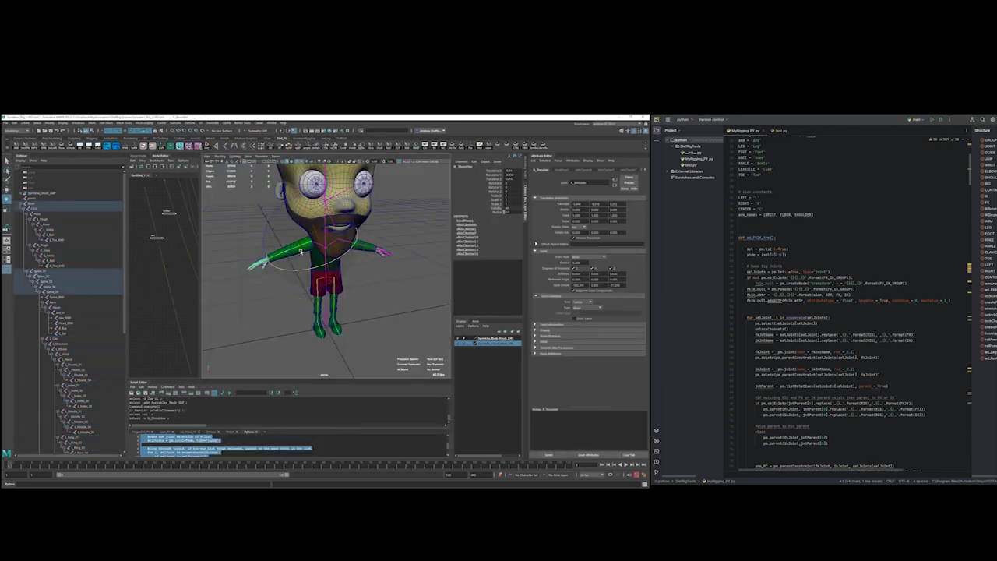
key("e")
left_click_drag(310, 270, 335, 261)
key("ctrl+z")
- Undo the skin bind to restore the joint and mesh group selection
left_click_drag(280, 313, 267, 301, "alt")
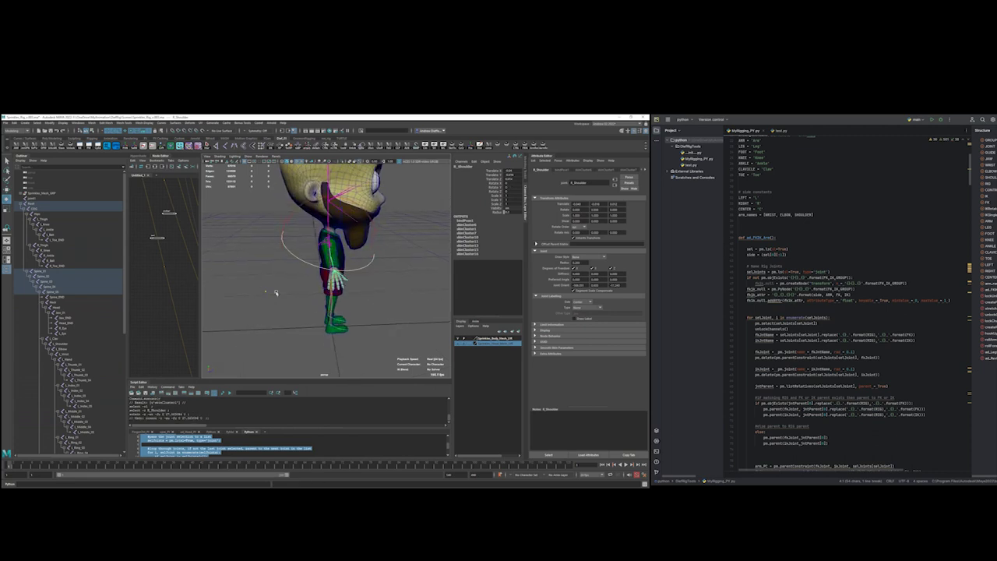
left_click(275, 291)
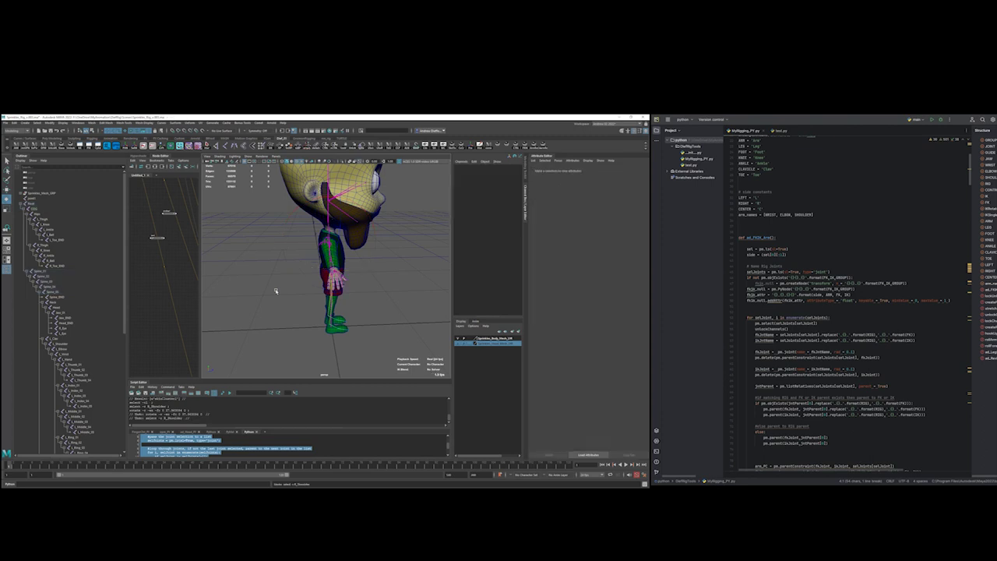
left_click(275, 291)
key("ctrl+z")
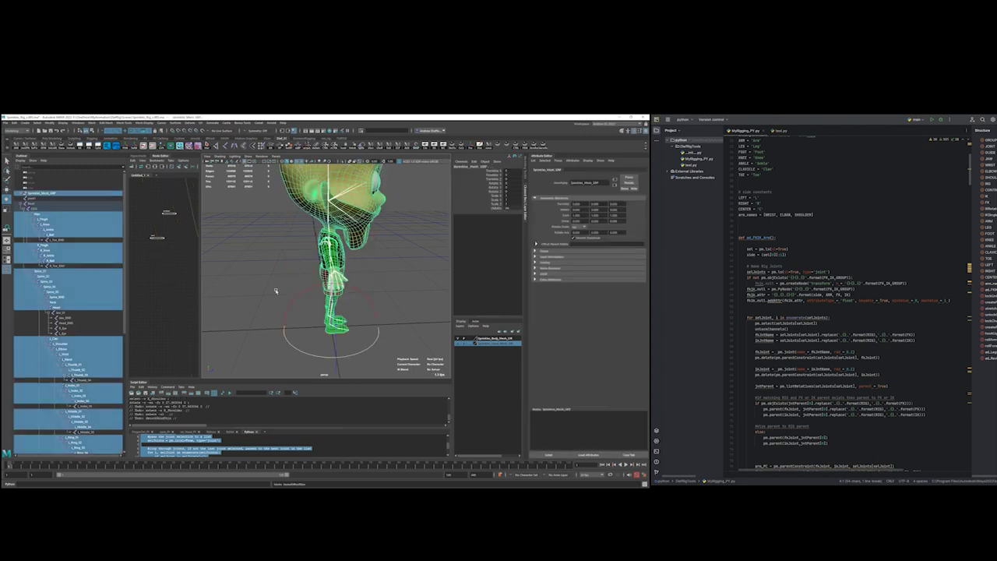
- Remove the Head joint and Sprinkles_Mesh_GRP from the selection, and expand the mesh group to list its subgroups
left_click(56, 308)
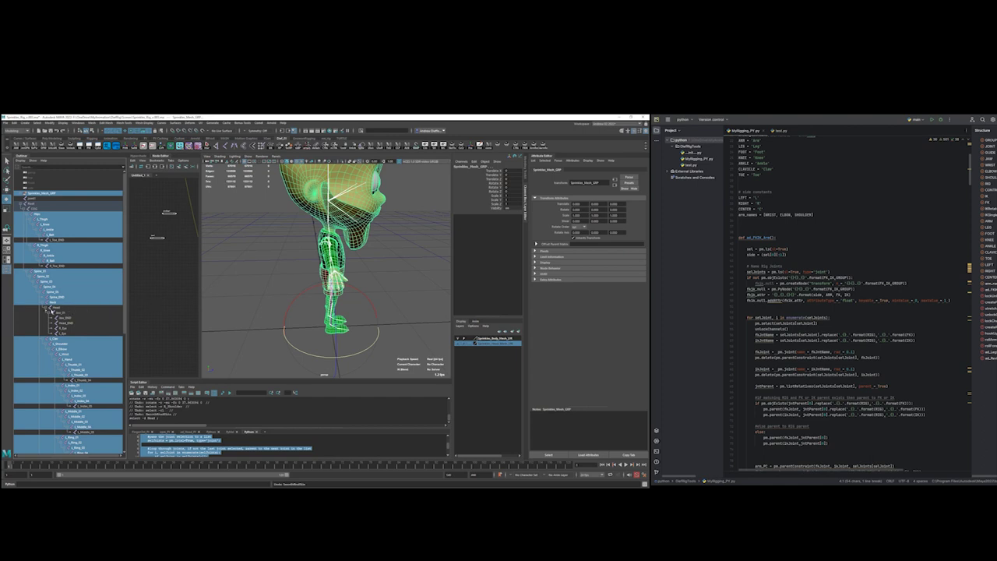
left_click(39, 194, "ctrl")
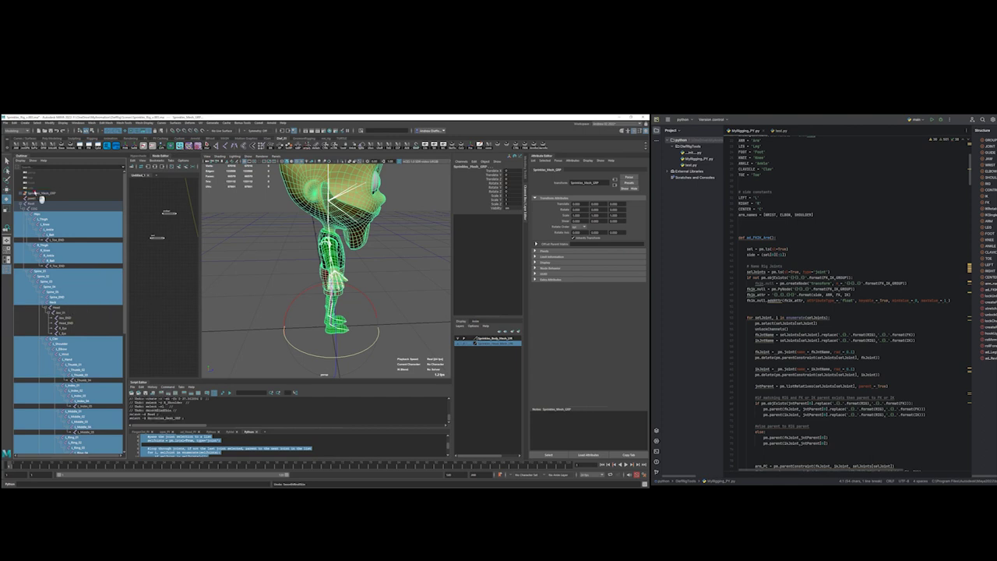
left_click(20, 194)
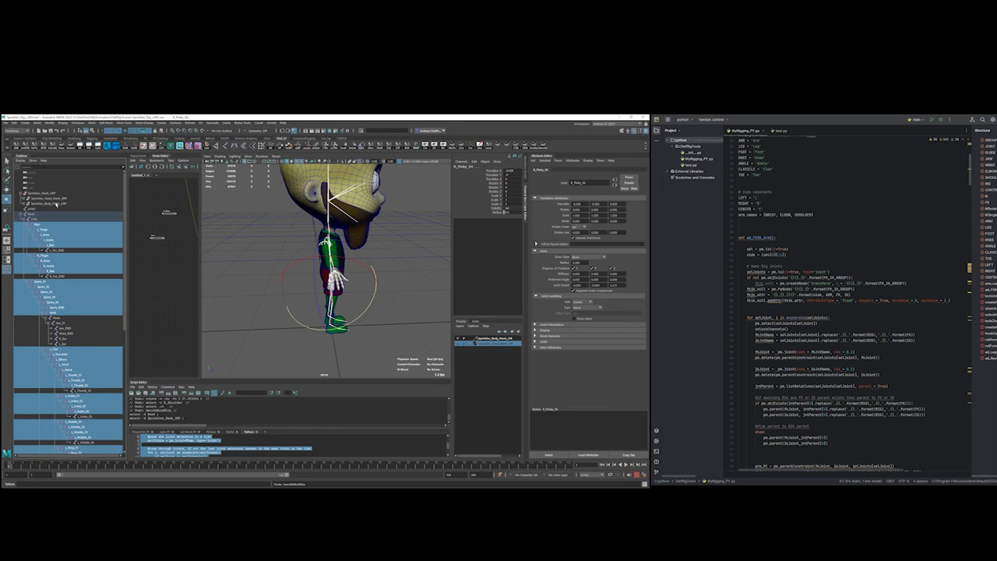
- Add Sprinkles_Body_Mesh_GRP to the selected joints and apply Bind Skin
left_click(56, 203)
key("space")
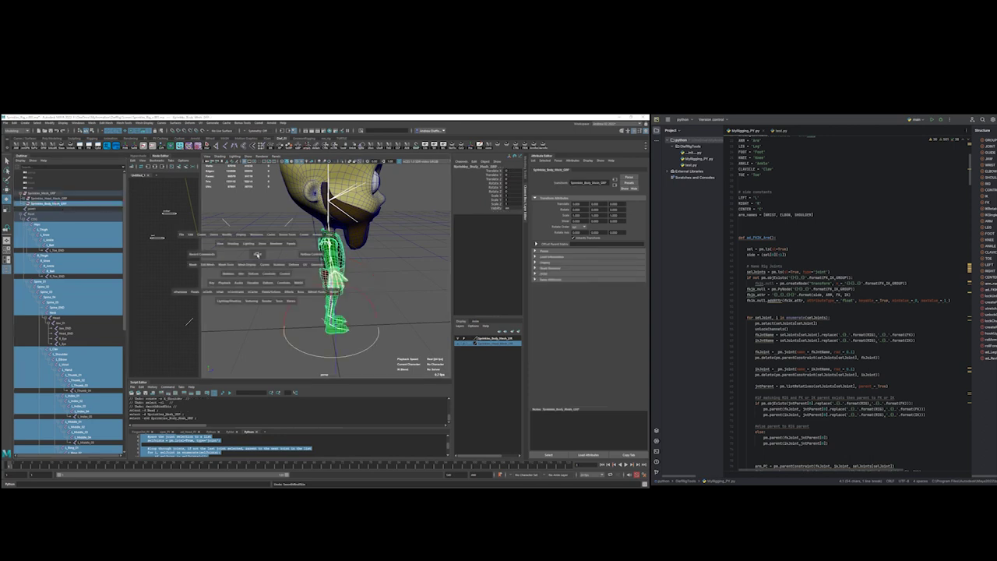
left_click(241, 273)
left_click(259, 290)
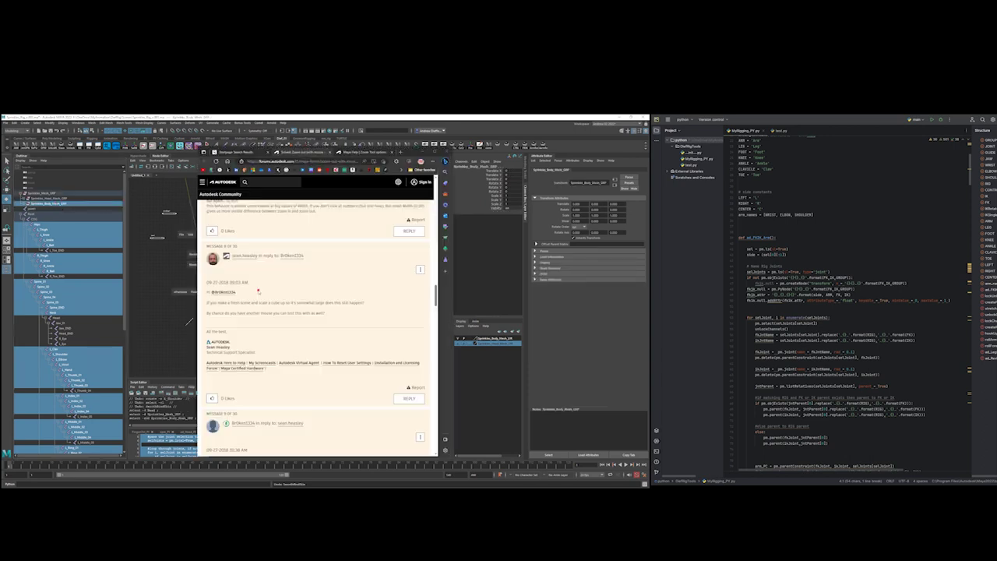
- Test the body skin deformation by rotating R_Shoulder, and undo the rotation
mouse_move(327, 278)
left_mouse_down("alt")
mouse_move(280, 271)
mouse_move(371, 268)
mouse_move(329, 276)
left_mouse_up("alt")
left_click(241, 259)
left_click(306, 247)
key("ctrl+z")
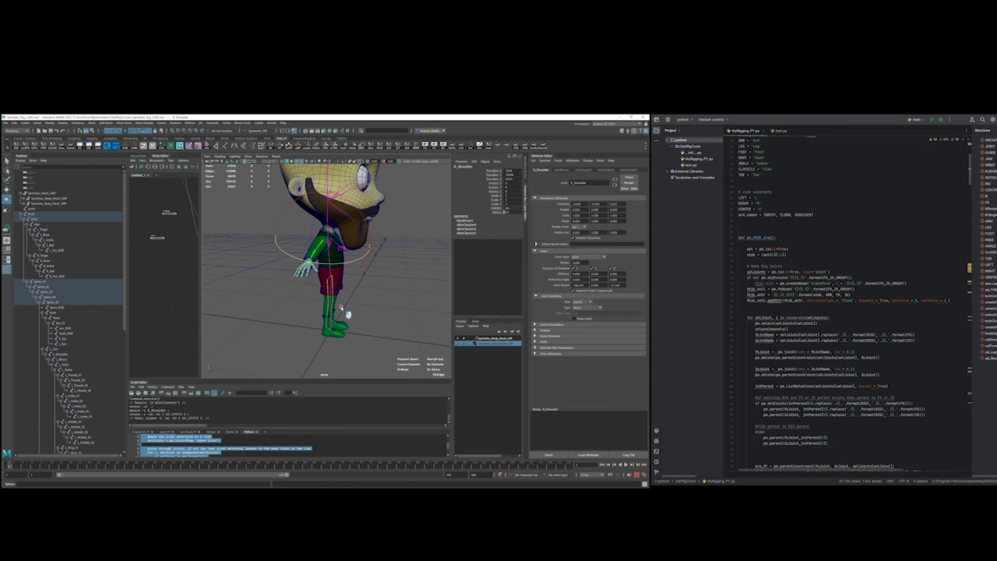
- Test the right leg's skin deformation by rotating R_Knee, and undo the rotations
right_click_drag(341, 307, 369, 297, "alt")
left_click_drag(369, 297, 389, 357, "alt")
left_click(318, 353)
scroll(360, 362, "down", 5)
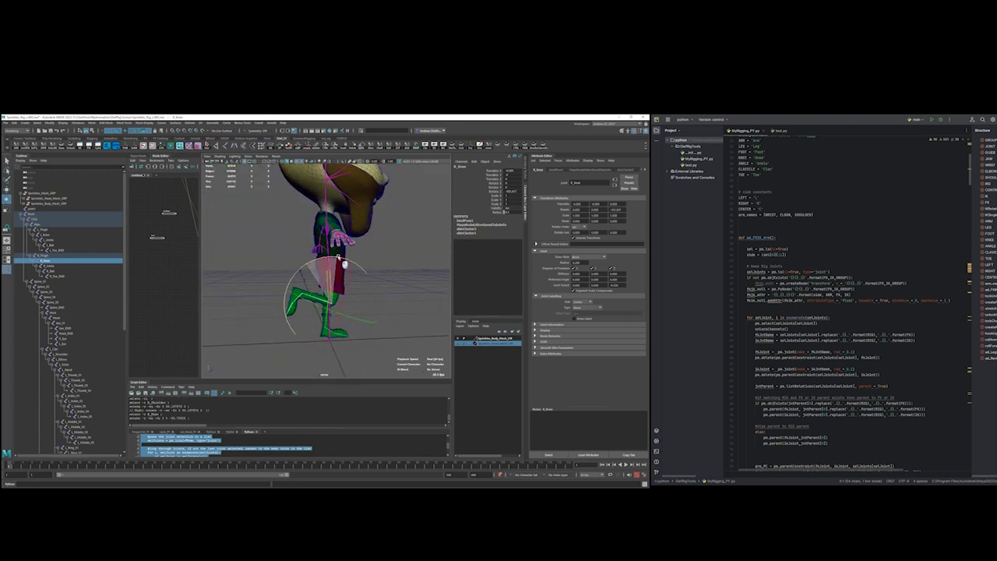
left_click_drag(340, 261, 351, 266)
key("ctrl+z")
key("ctrl+z")
key("ctrl+z")
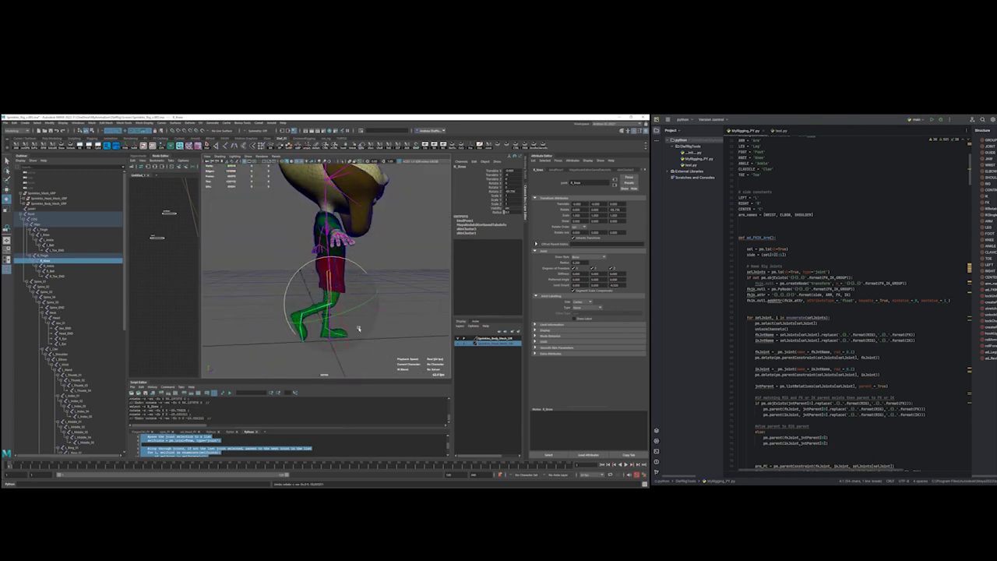
- Test the shorts and upper leg deformation by rotating L_Thigh, and undo the rotation
left_click_drag(333, 337, 278, 338, "alt")
left_click(393, 296)
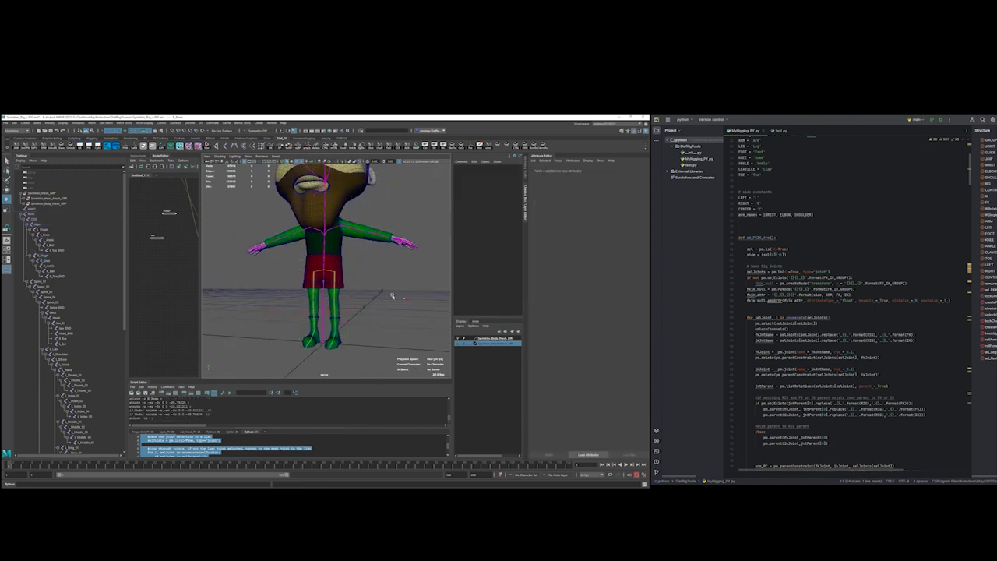
left_click(333, 282)
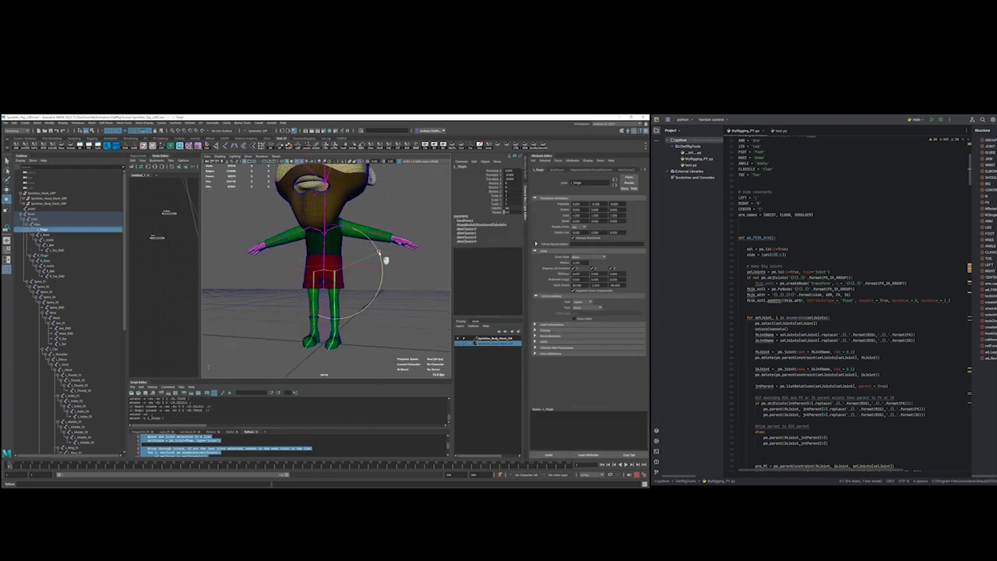
left_click_drag(376, 261, 372, 241)
key("ctrl+z")
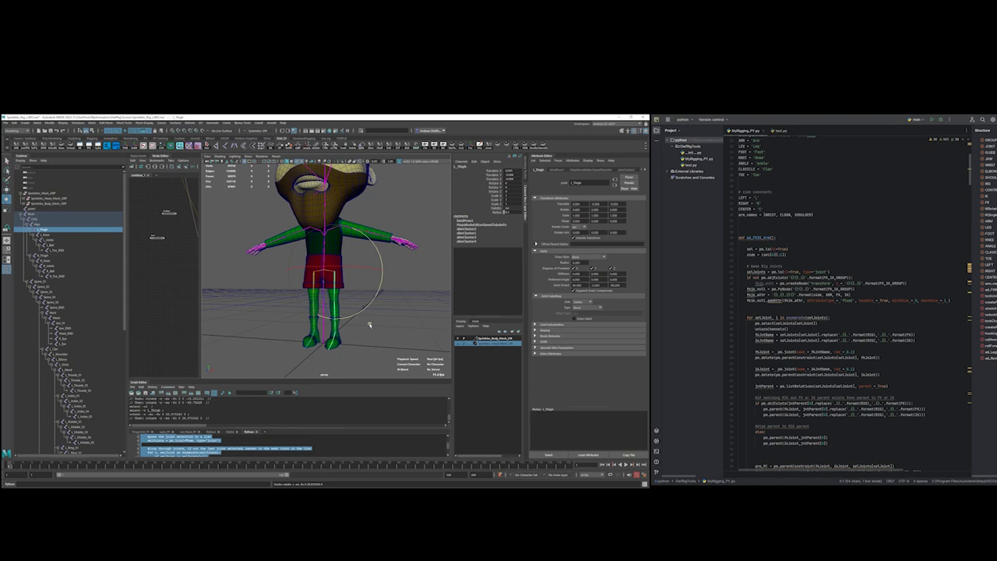
- Test the left leg's skin deformation by rotating L_Knee, undo the rotation, and clear the selection
right_click_drag(348, 330, 396, 330, "alt")
middle_click_drag(400, 340, 392, 320, "alt")
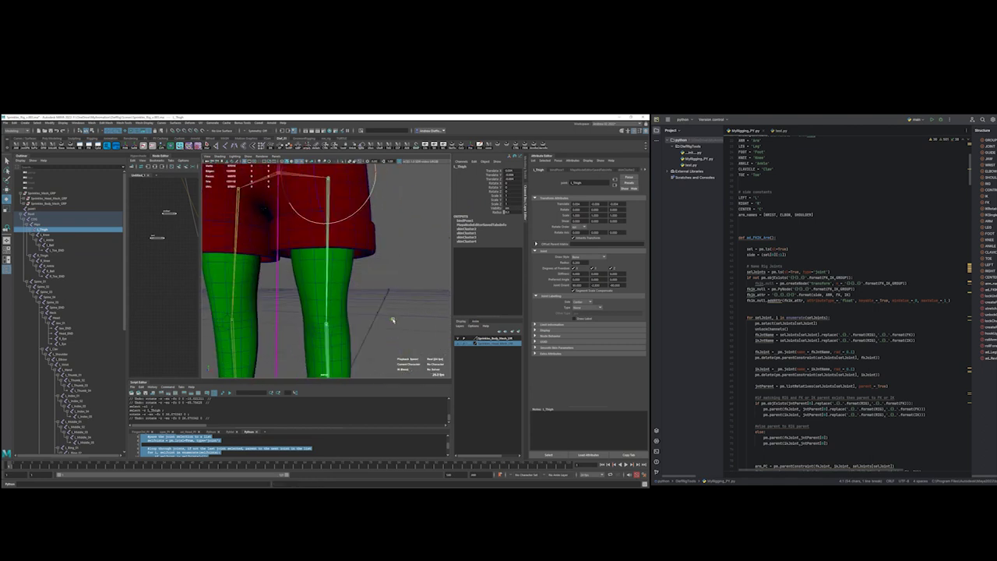
left_click(392, 320)
left_click(330, 340)
left_click_drag(330, 343, 390, 334)
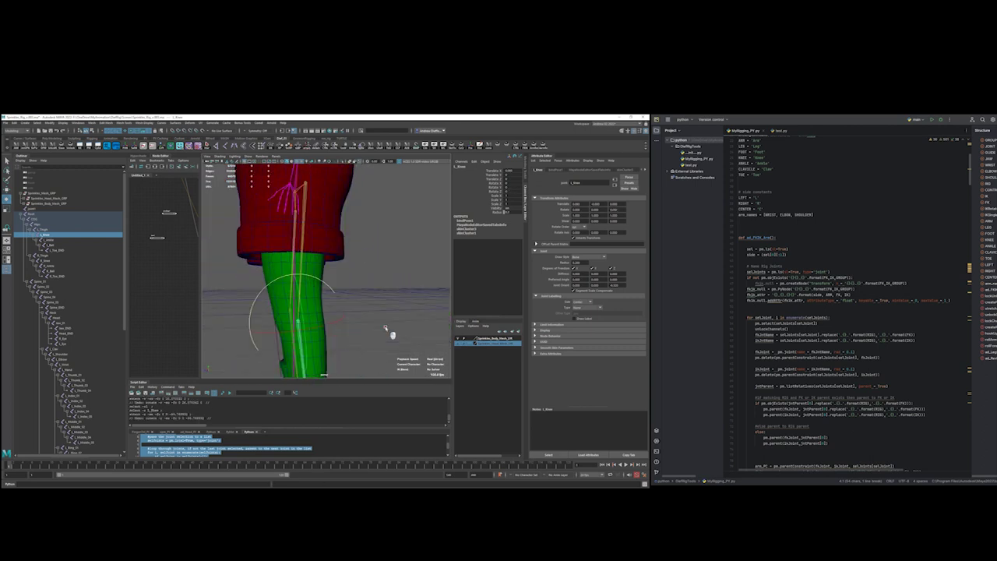
left_click(383, 325)
scroll(384, 326, "down", 5)
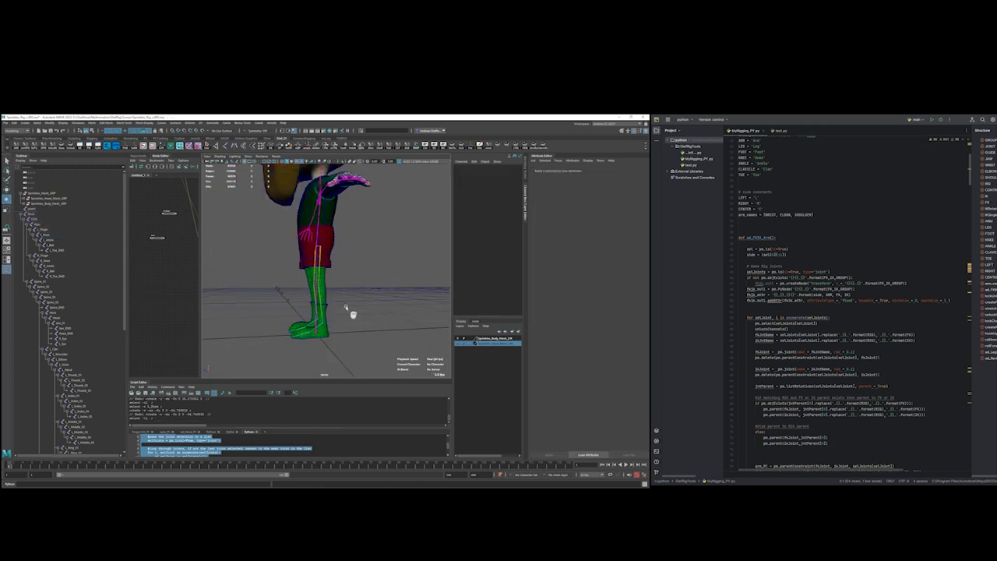
left_click_drag(346, 310, 385, 314, "alt")
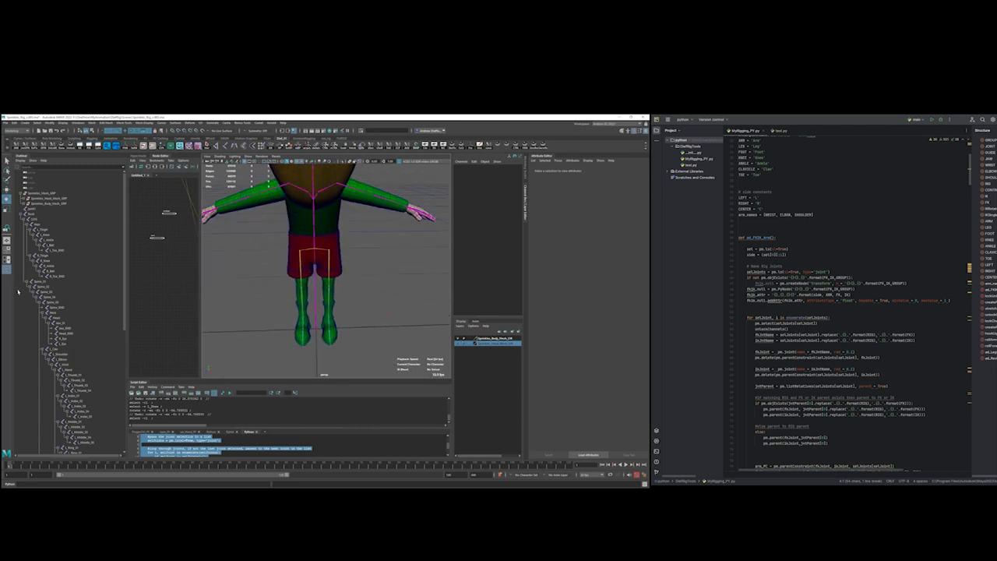
- Collapse the COG joint in the scene hierarchy, and select it together with all its child joints
left_click(24, 219)
left_click(33, 219)
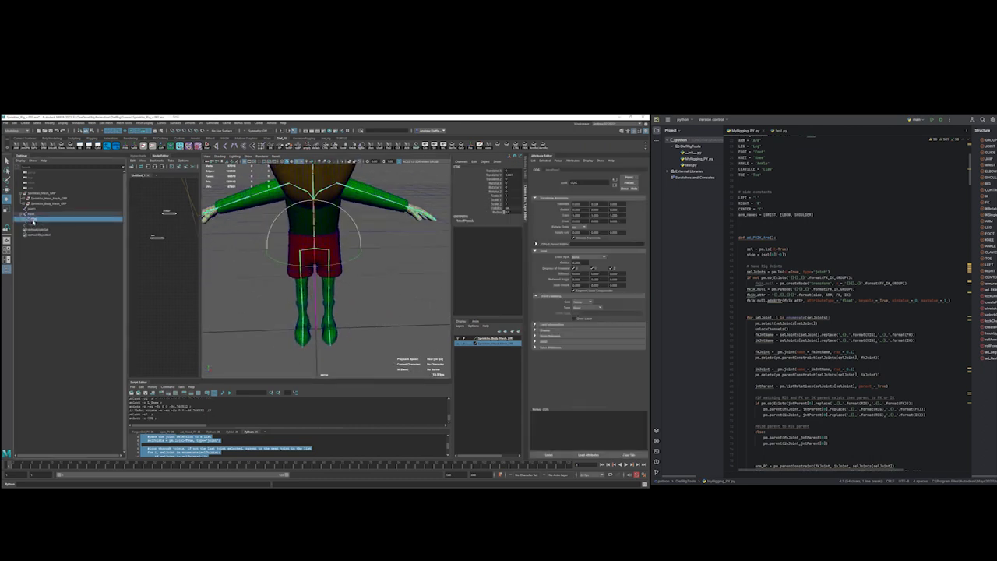
left_click(209, 146)
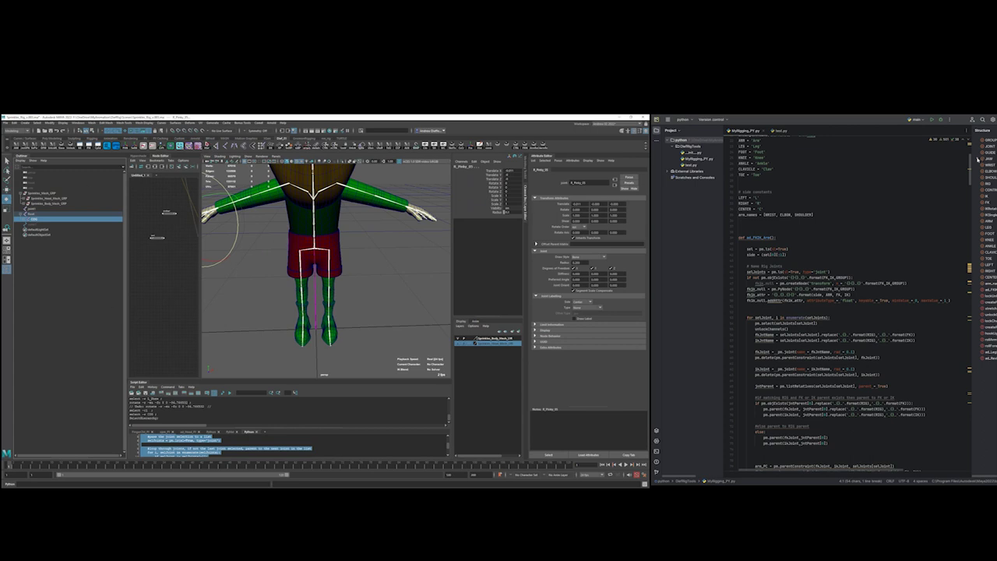
- Locate the createRigJoints function in PyCharm's MyRigging_PY.py, and bring up the Maya script that imports this module with more room for its code
left_click_drag(970, 180, 984, 329)
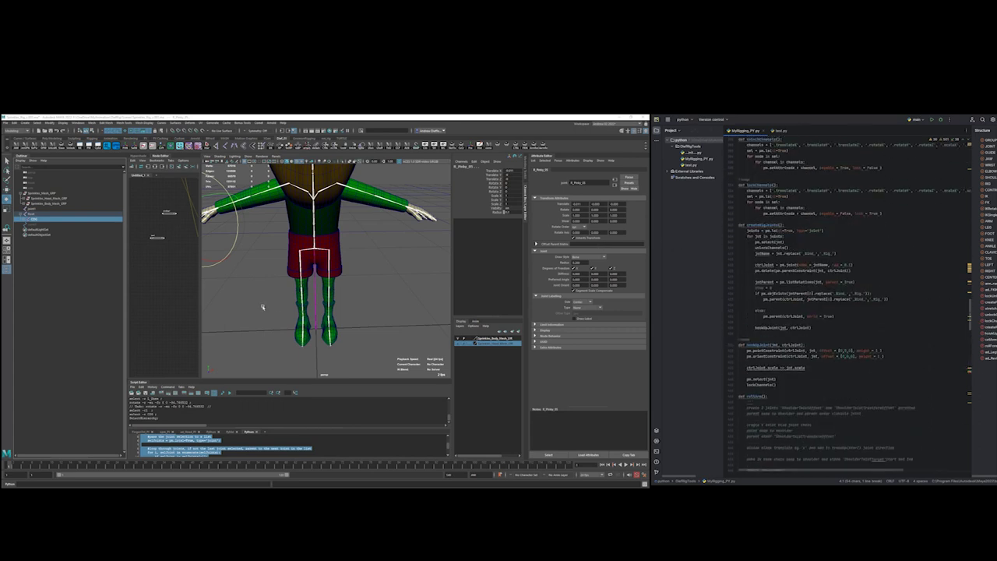
left_click_drag(243, 379, 249, 345)
left_click_drag(214, 410, 216, 372)
left_click(218, 375)
left_click(211, 375)
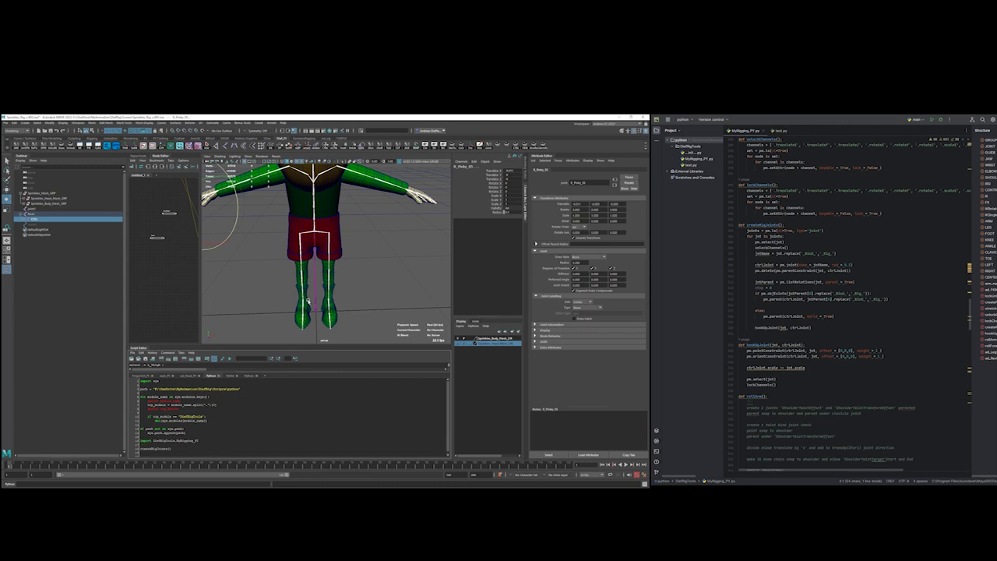
- Save the scene, and run the whole script containing the createRigJoints() call
key("ctrl+s")
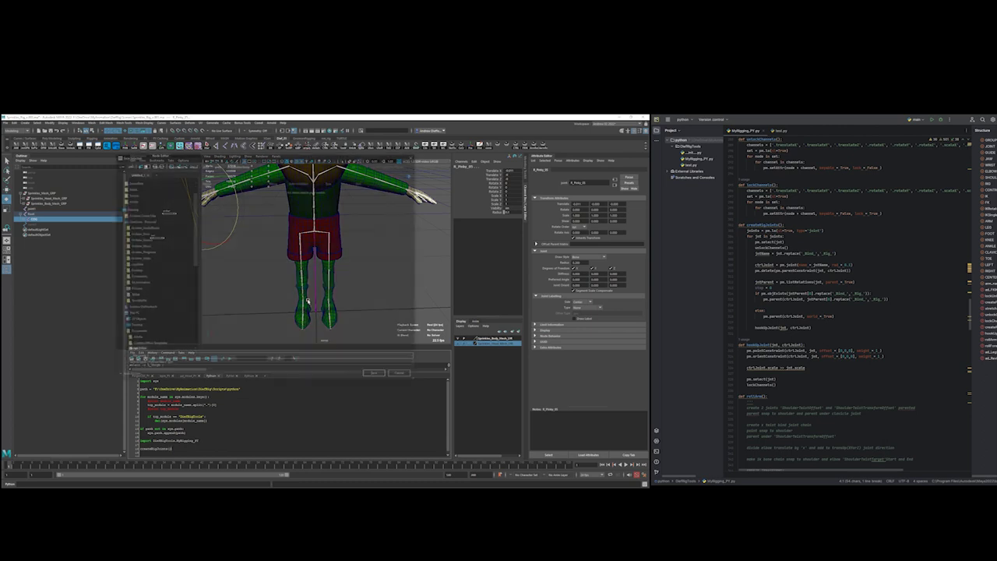
left_click(406, 377)
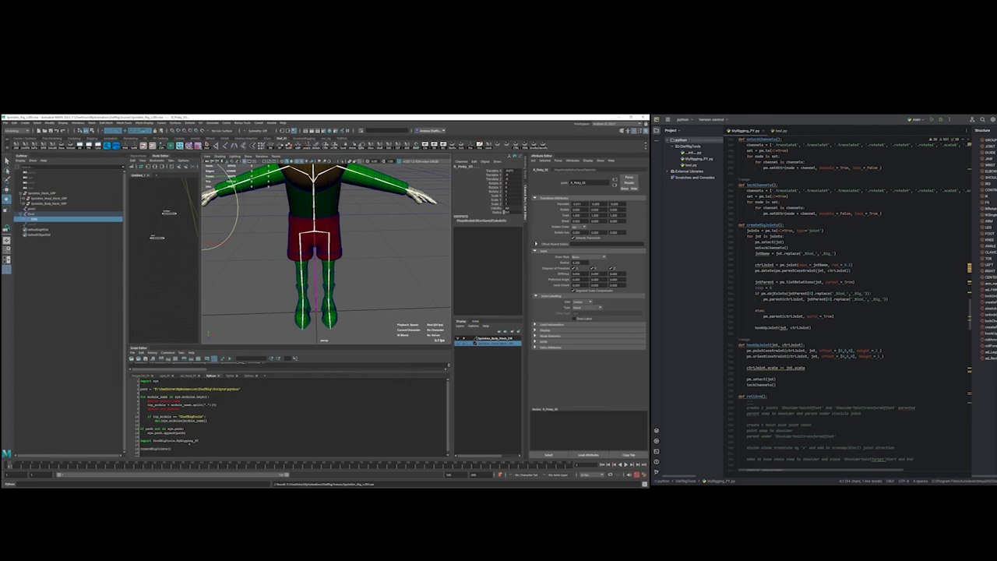
key("ctrl+a")
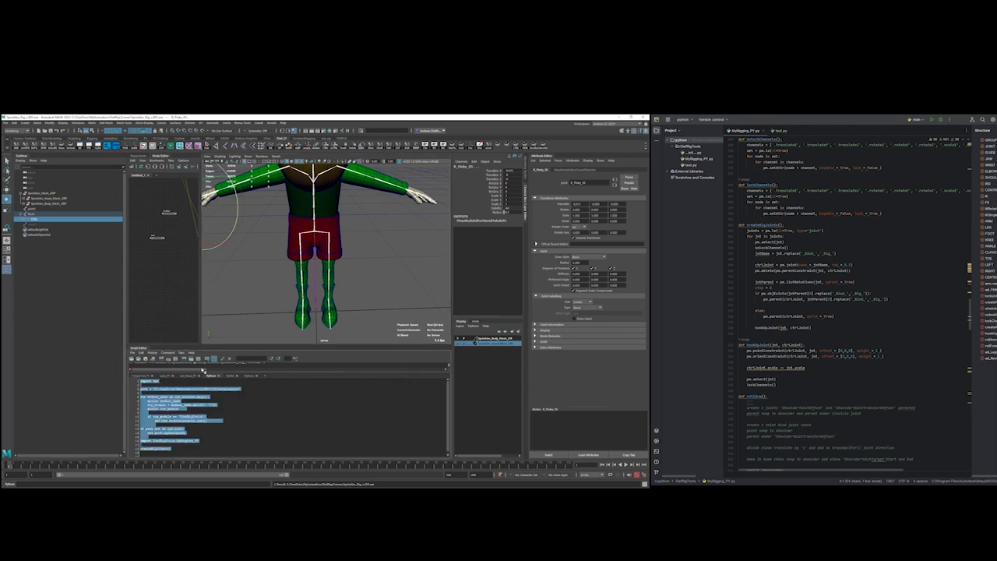
left_click(229, 359)
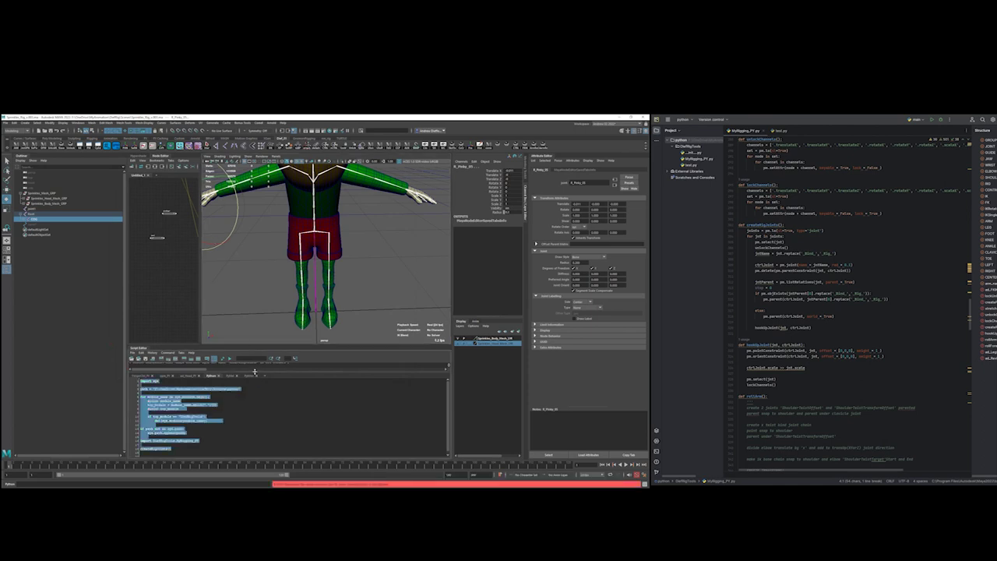
- Try prefixing the createRigJoints() call with the module name MyRigging_PY and a dot, and run the whole script
left_click_drag(254, 374, 254, 395)
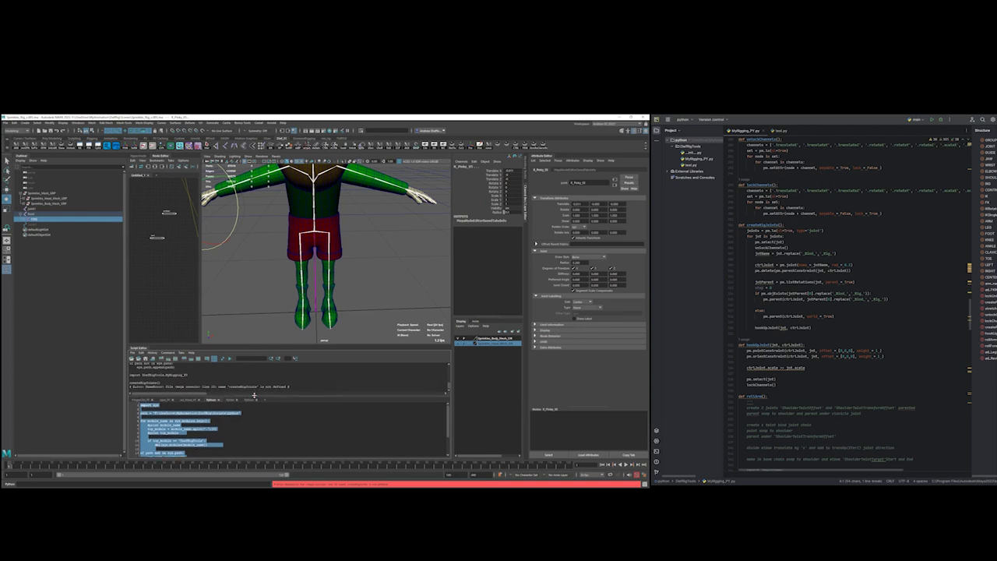
left_click_drag(255, 345, 255, 330)
scroll(228, 444, "down", 1)
left_click(174, 448)
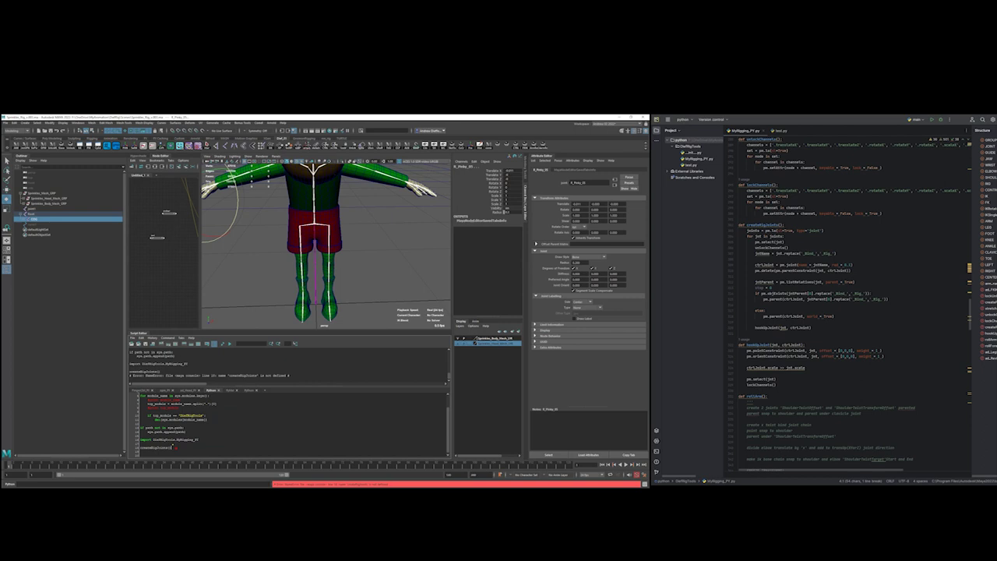
left_click_drag(177, 440, 202, 440)
key("ctrl+c")
left_click(141, 448)
key("ctrl+v")
type(".")
key("ctrl+a")
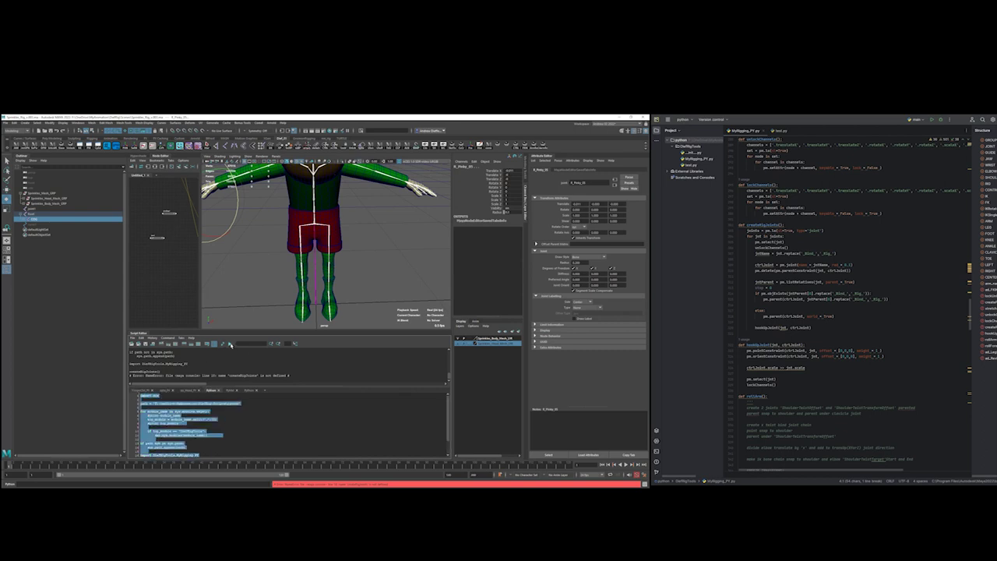
left_click(230, 344)
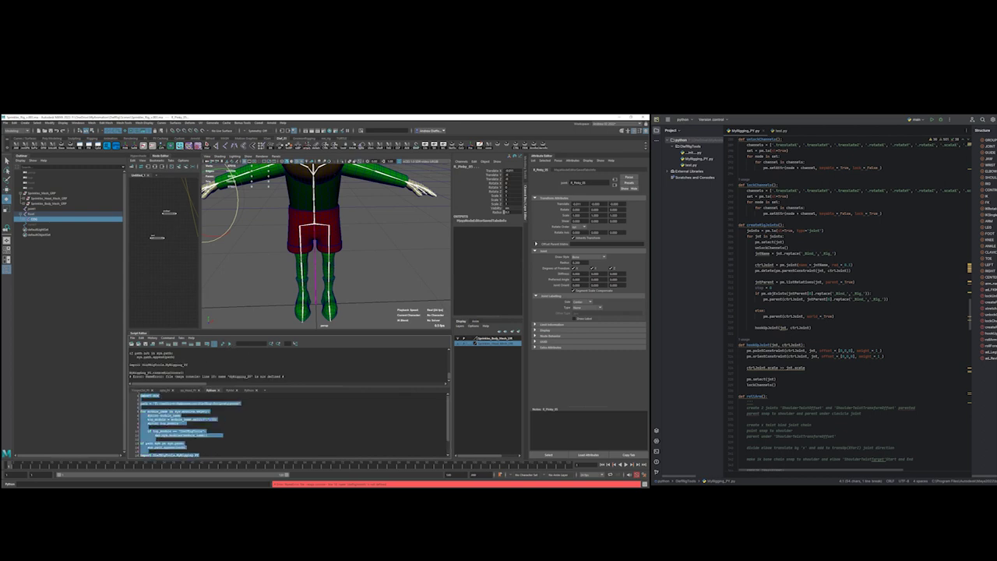
- Run the script only through its MyRigging_PY import line, and enlarge the Script Editor to show all the code
scroll(211, 449, "down", 1)
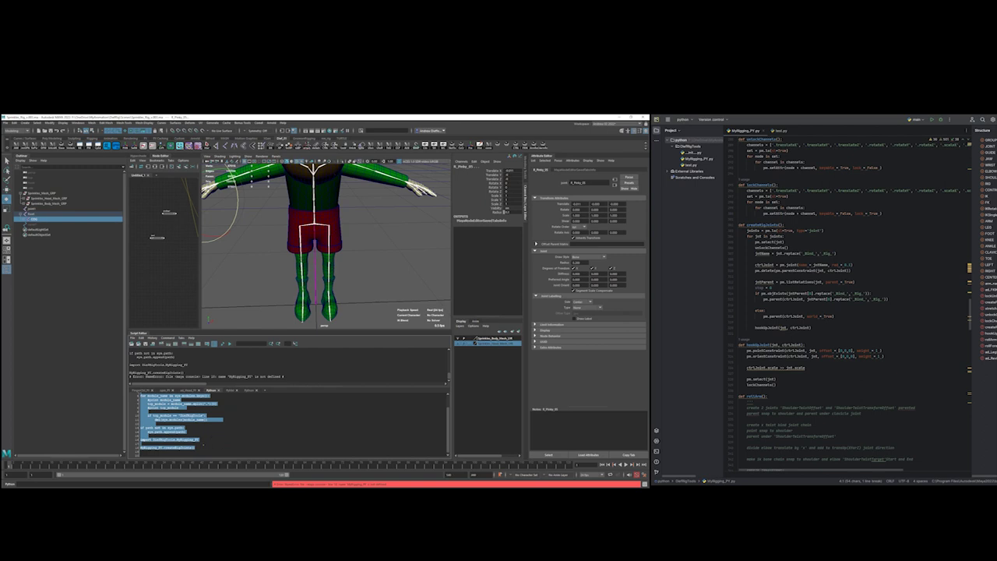
left_click(209, 444)
key("ctrl+a")
left_click(230, 344)
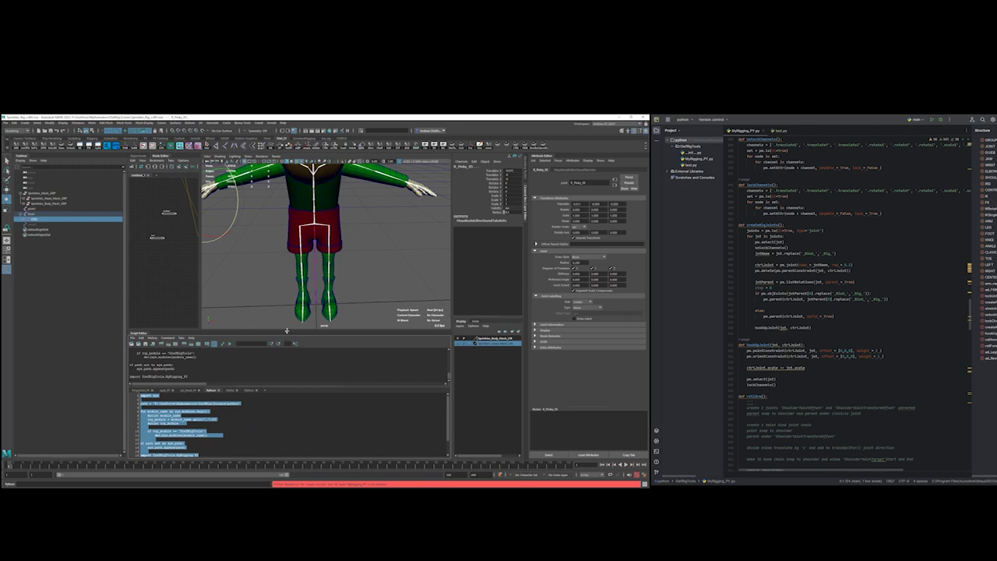
left_click_drag(292, 333, 257, 276)
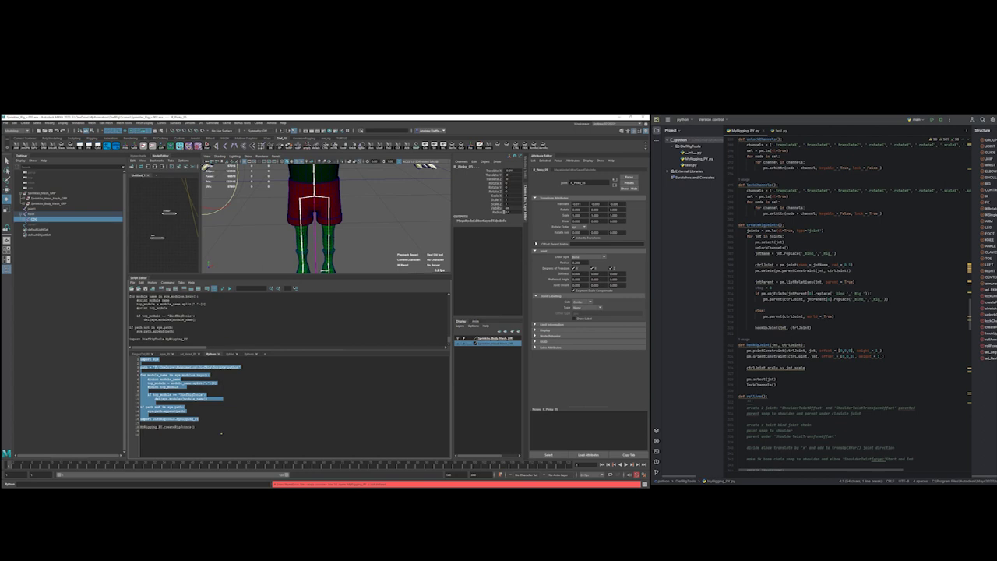
left_click(212, 433)
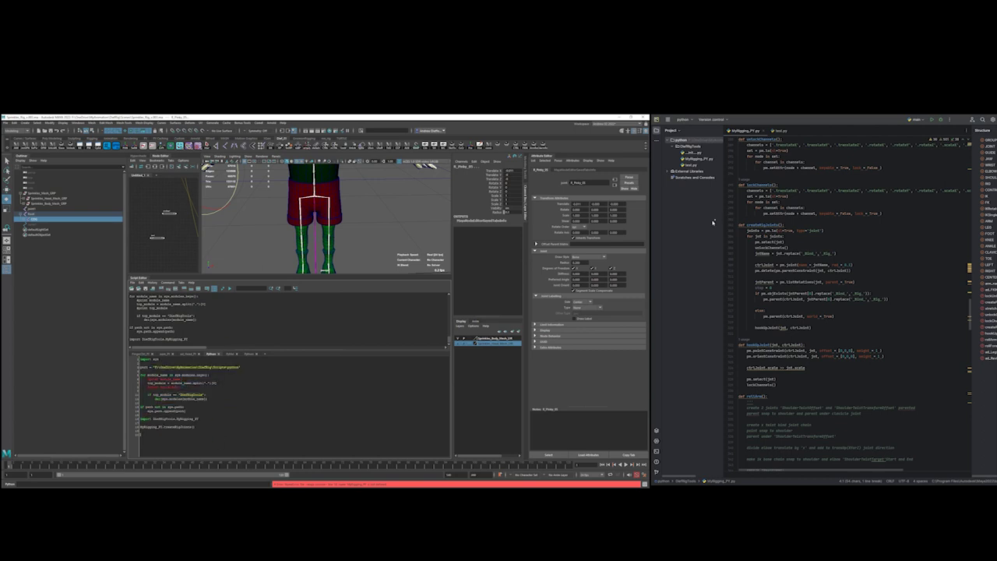
- Copy the createRigJoints function name from MyRigging_PY.py in PyCharm over the called name in the Maya script, and check the module's file name
double_click(763, 225)
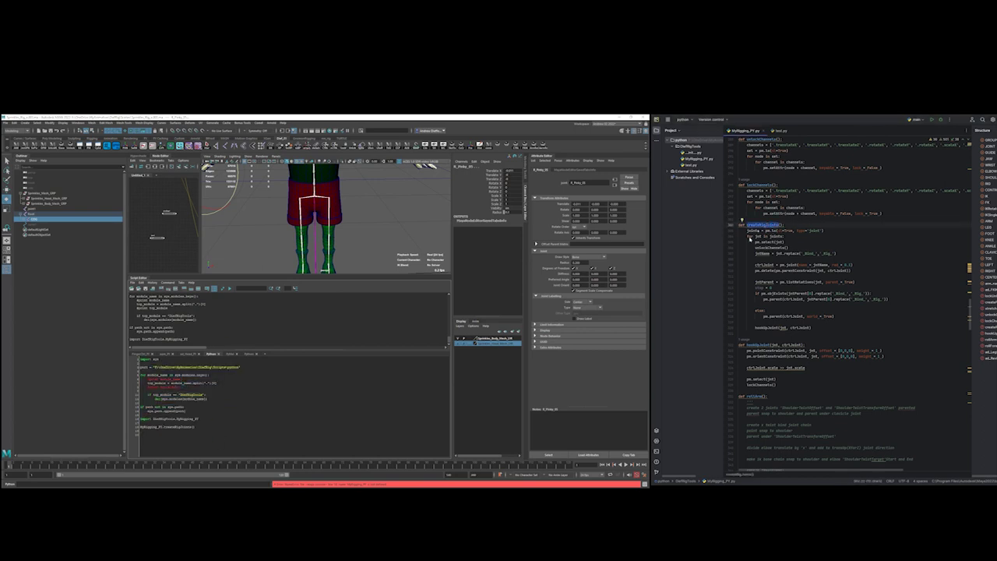
double_click(184, 429)
key("ctrl+v")
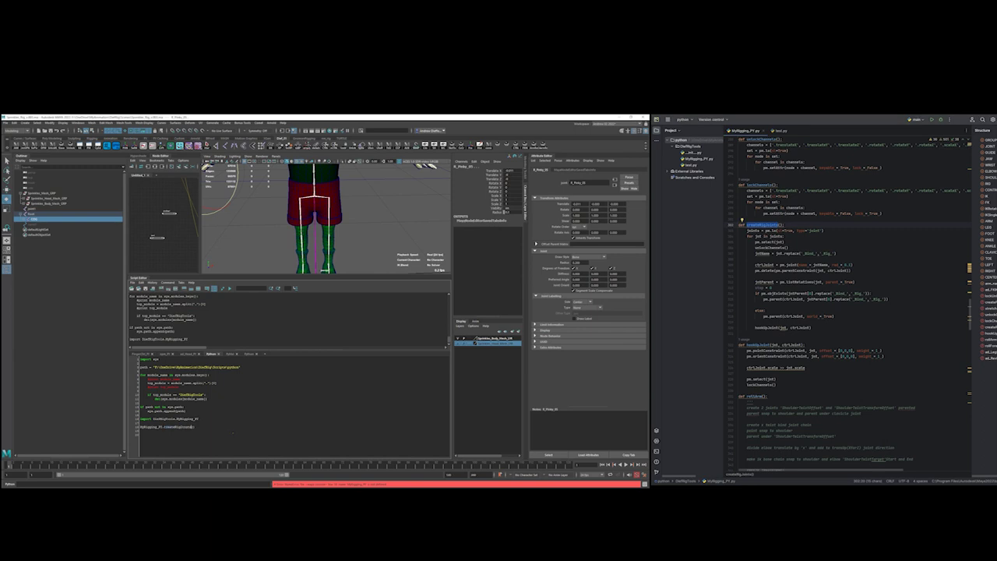
left_click(746, 131)
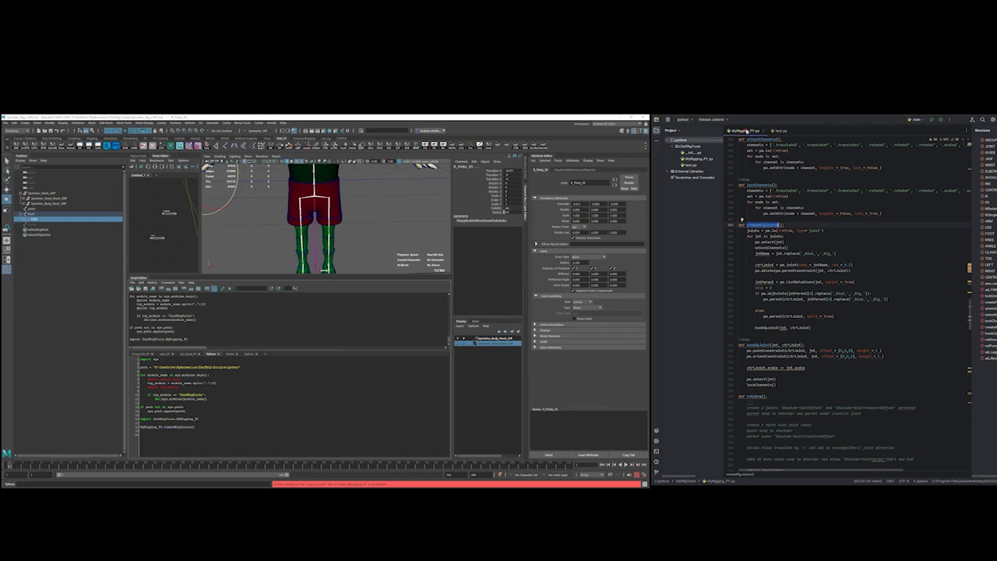
left_click(694, 158)
- Remove the MyRigging_PY prefix from the createRigJoints() call, and run the whole script
double_click(152, 427)
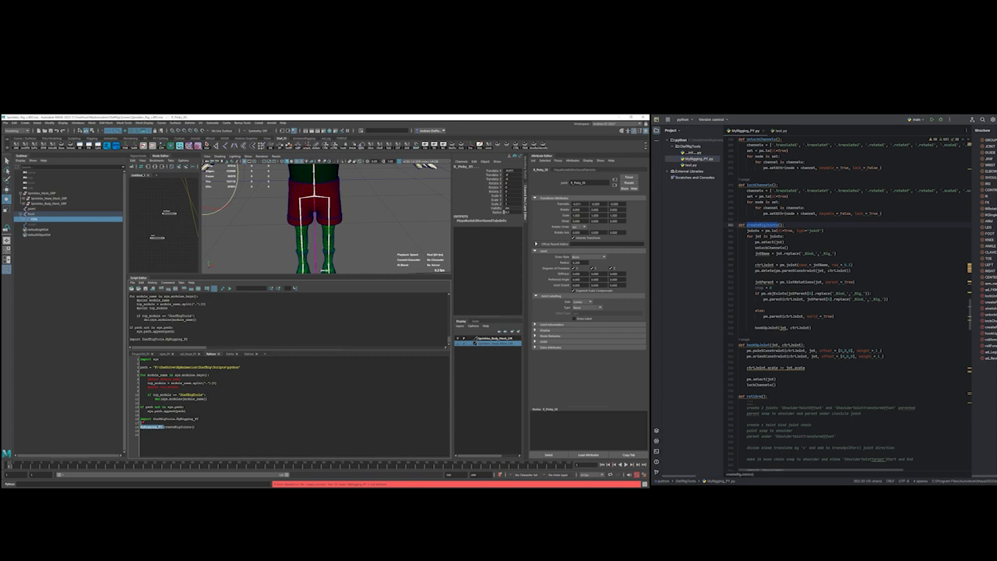
key("BackSpace")
key("ctrl+a")
left_click(230, 290)
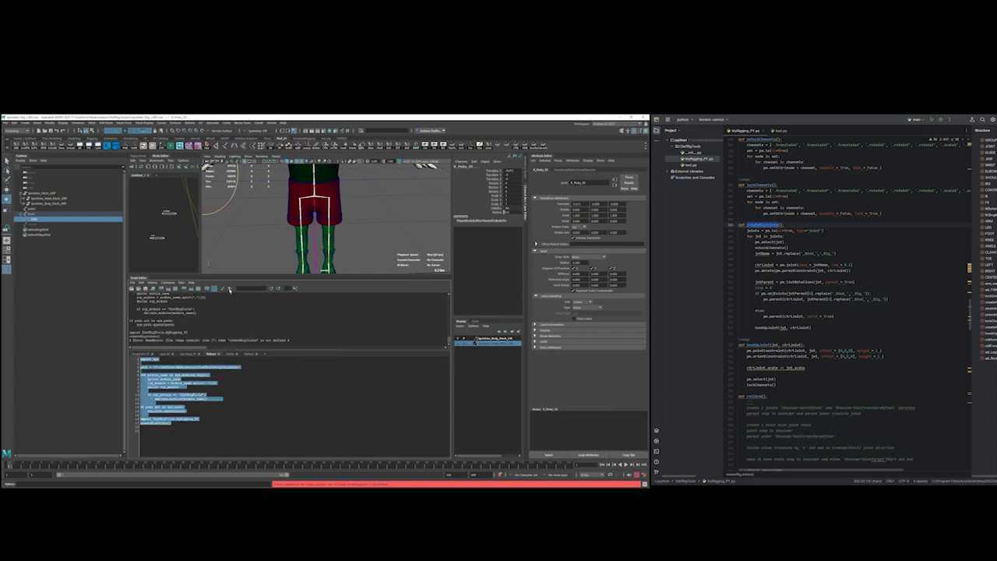